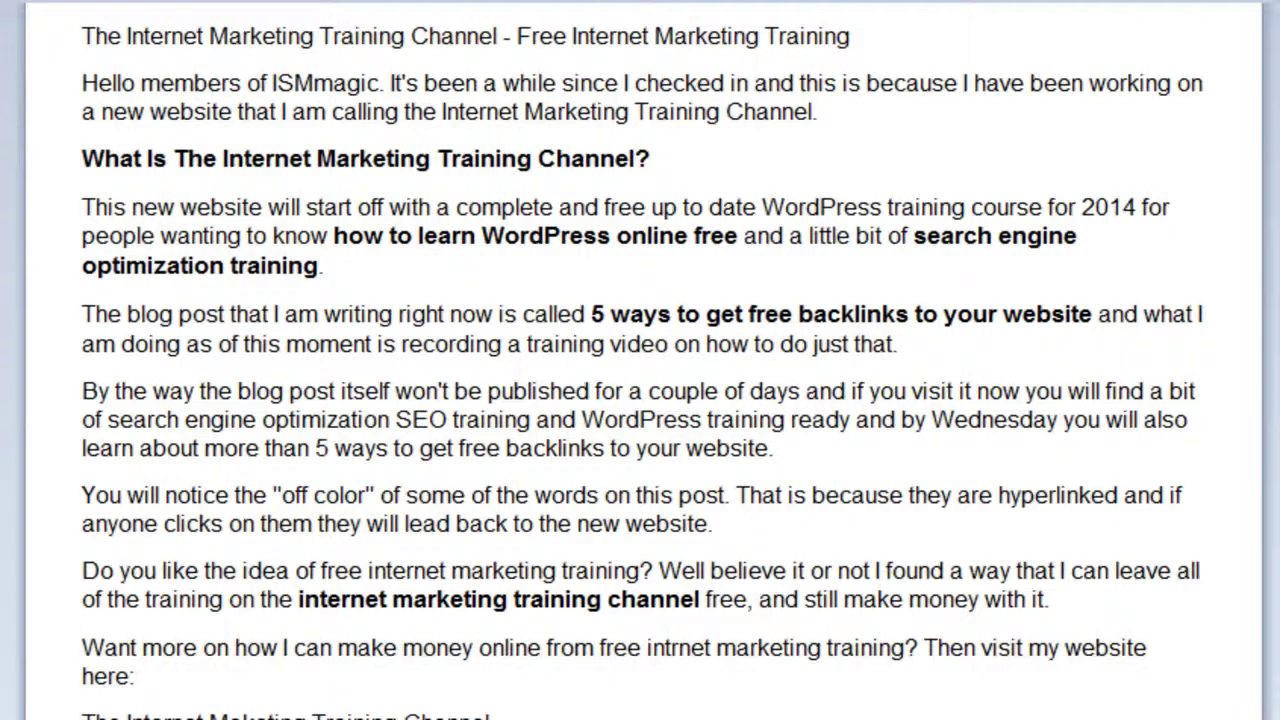
# - Copy the Word draft's post text from the title down to the XXXXX placeholder
pyautogui.scroll(-6, 640, 400)
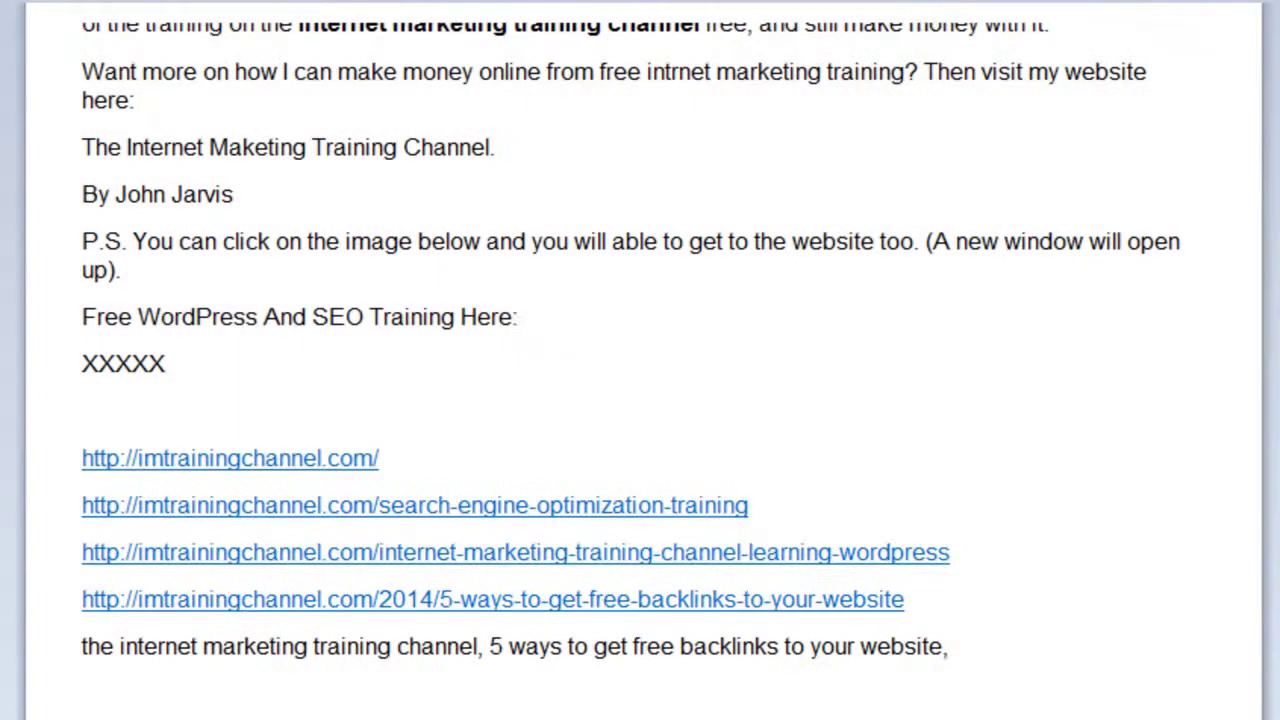
pyautogui.scroll(3, 640, 400)
pyautogui.moveTo(1064, 382); pyautogui.dragTo(10, 5)
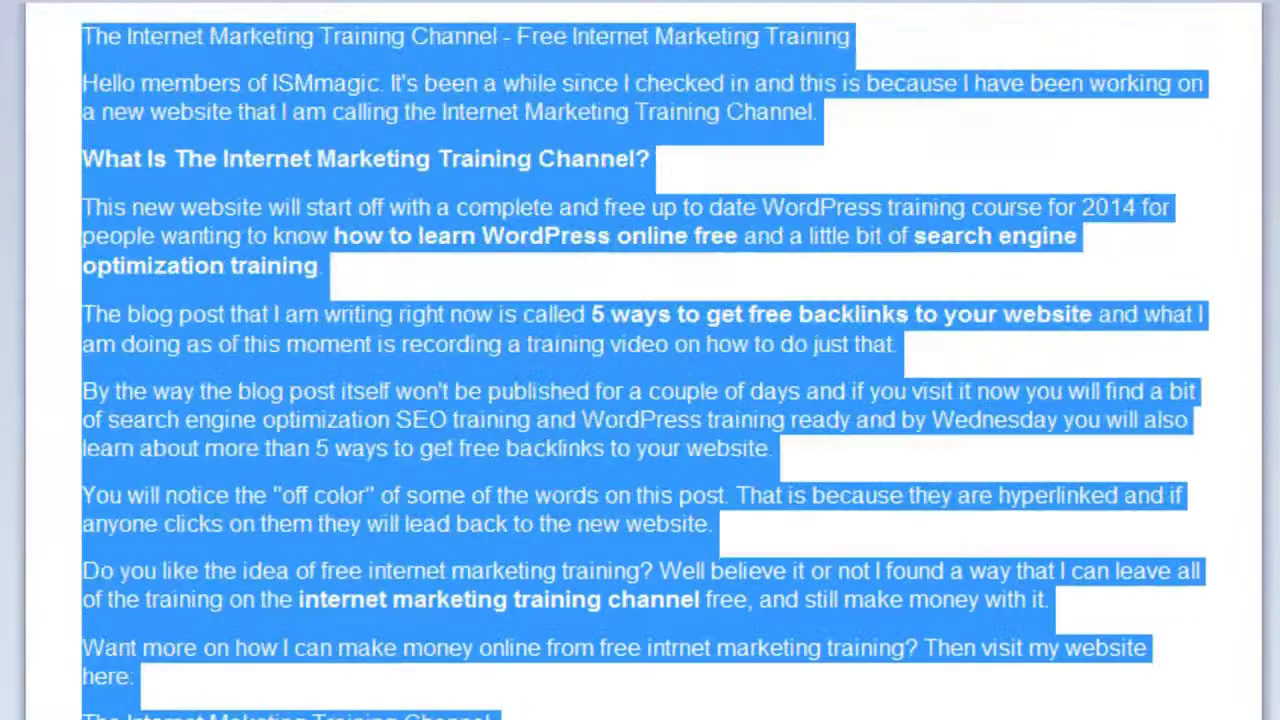
pyautogui.rightClick(214, 166)
pyautogui.click(278, 216)
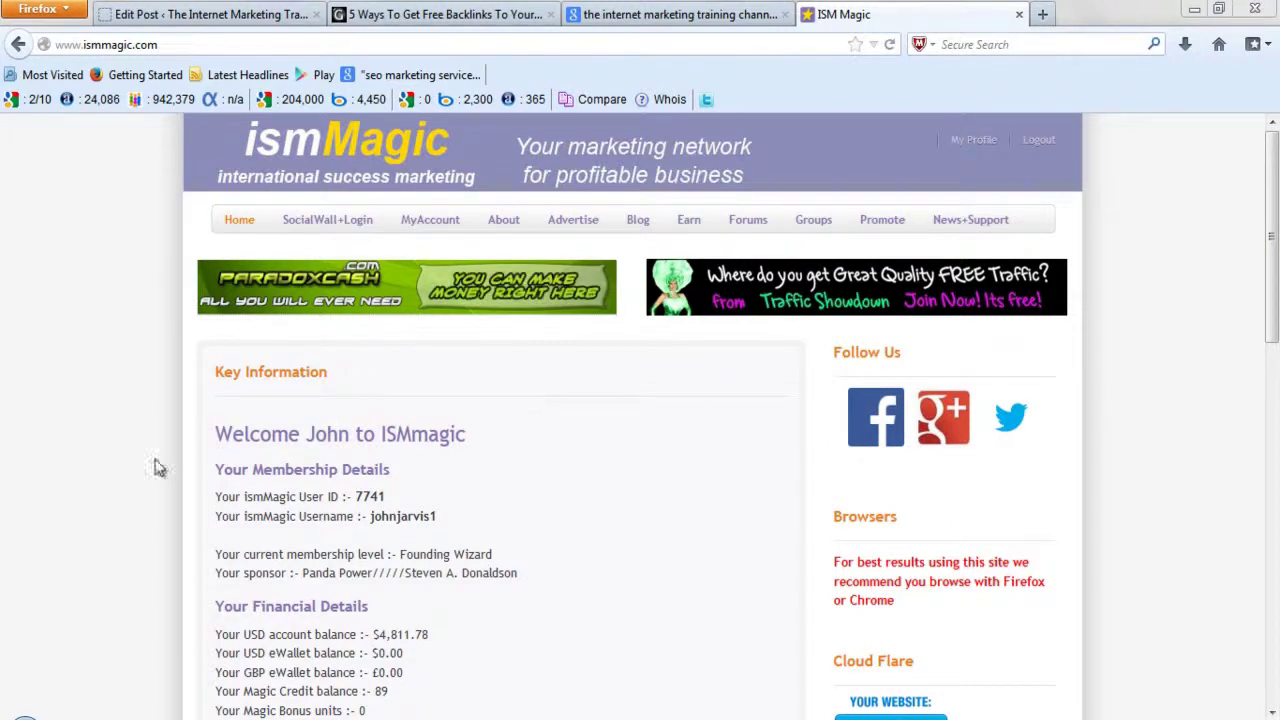
# - Go to the ISMmagic Blog page and start a new MyBlog post
pyautogui.click(637, 220)
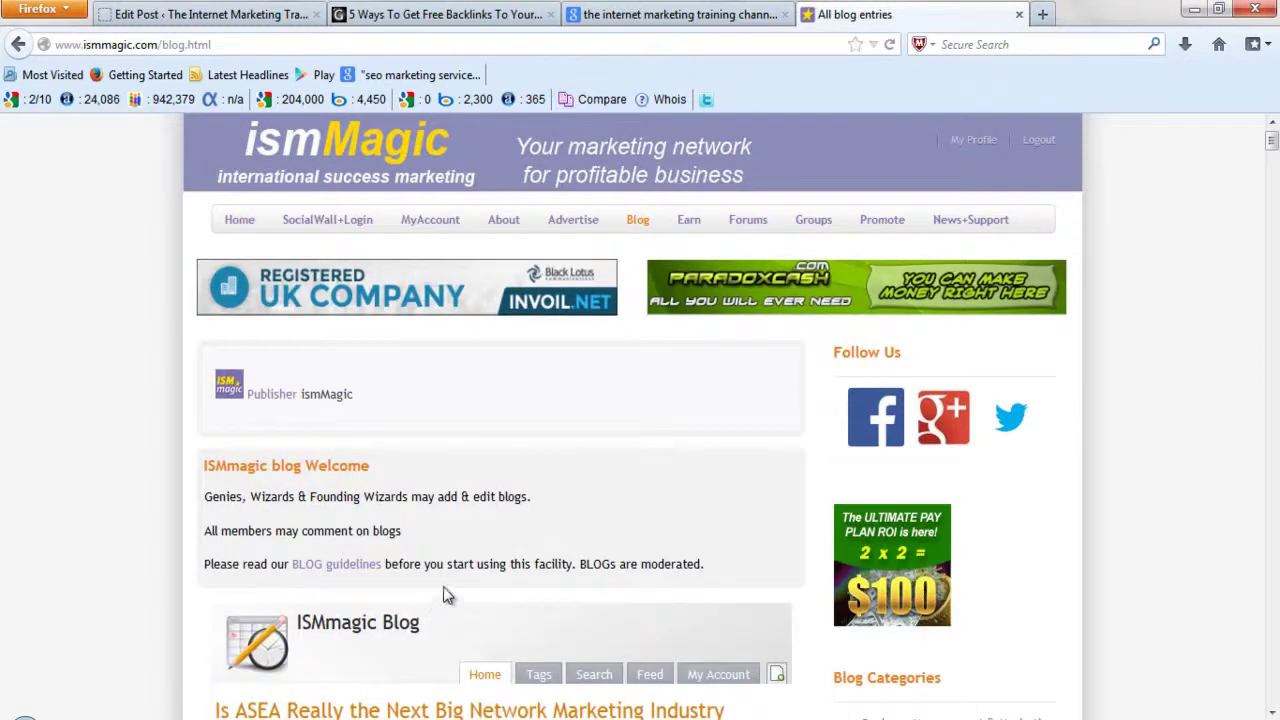
pyautogui.scroll(-5, 440, 595)
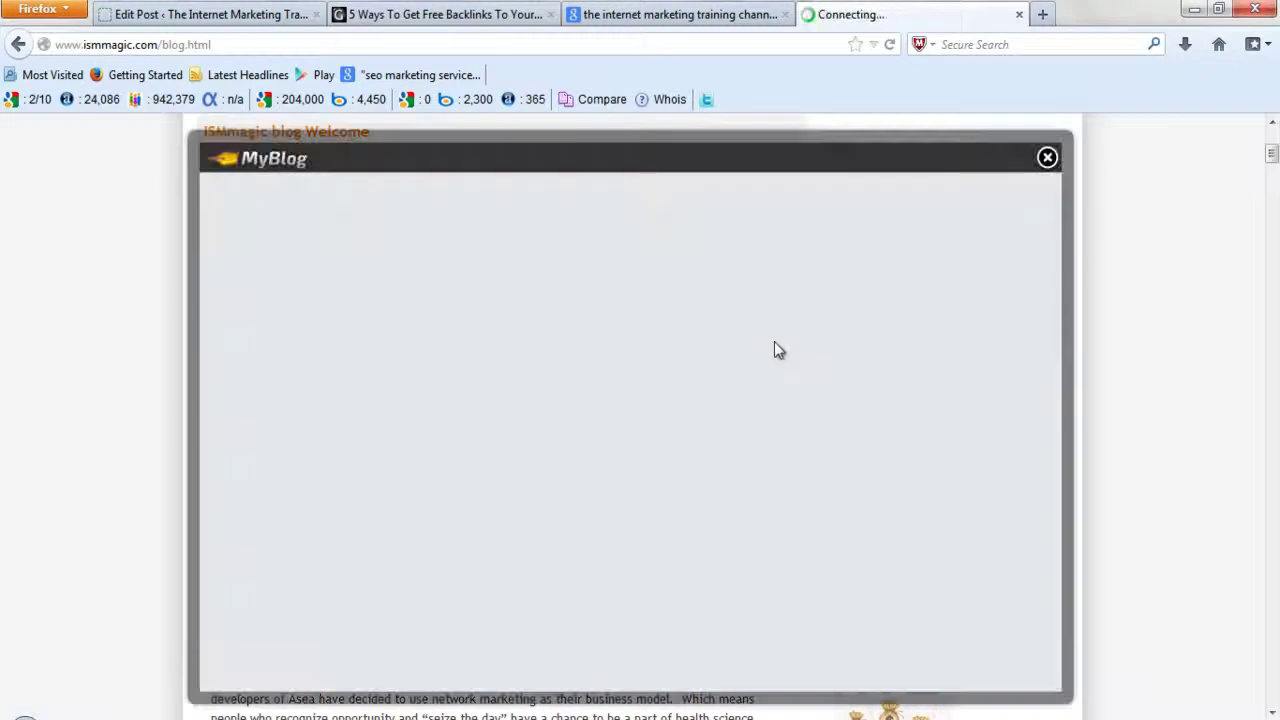
pyautogui.click(775, 343)
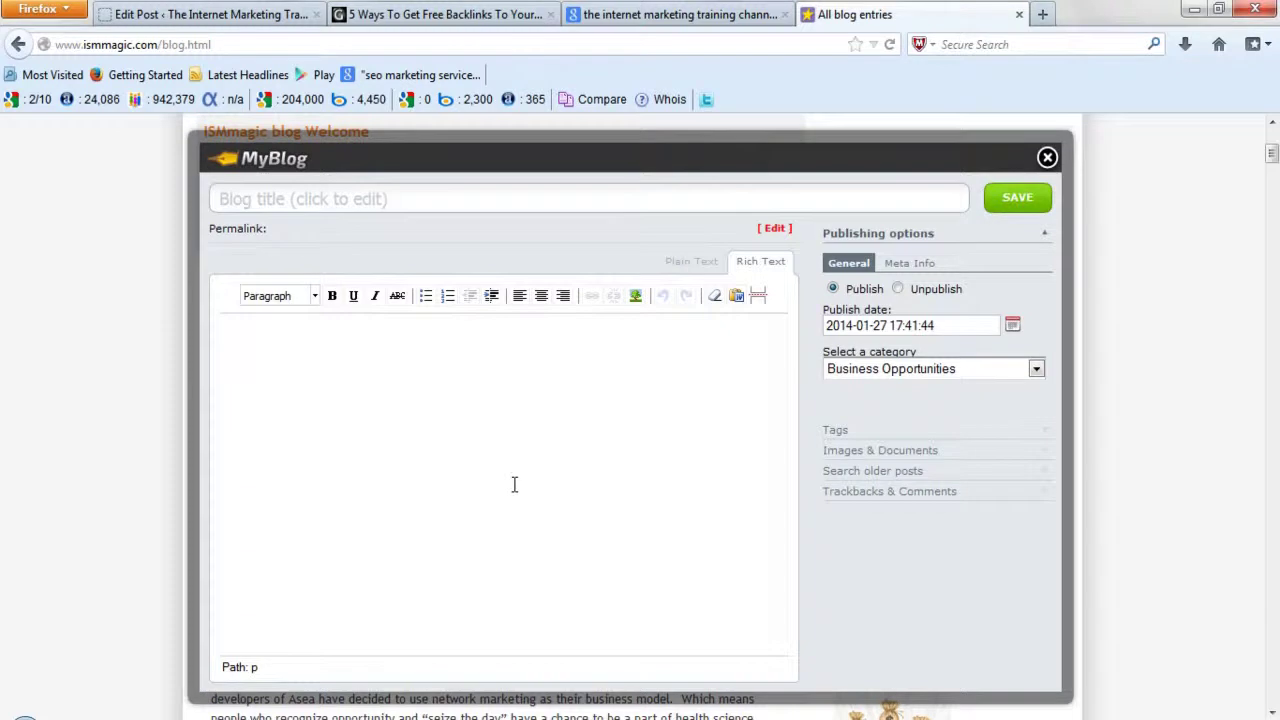
# - Paste the copied post into the Rich Text editor and change 'intrnet' to 'internet'
pyautogui.hotkey('ctrl', 'v')
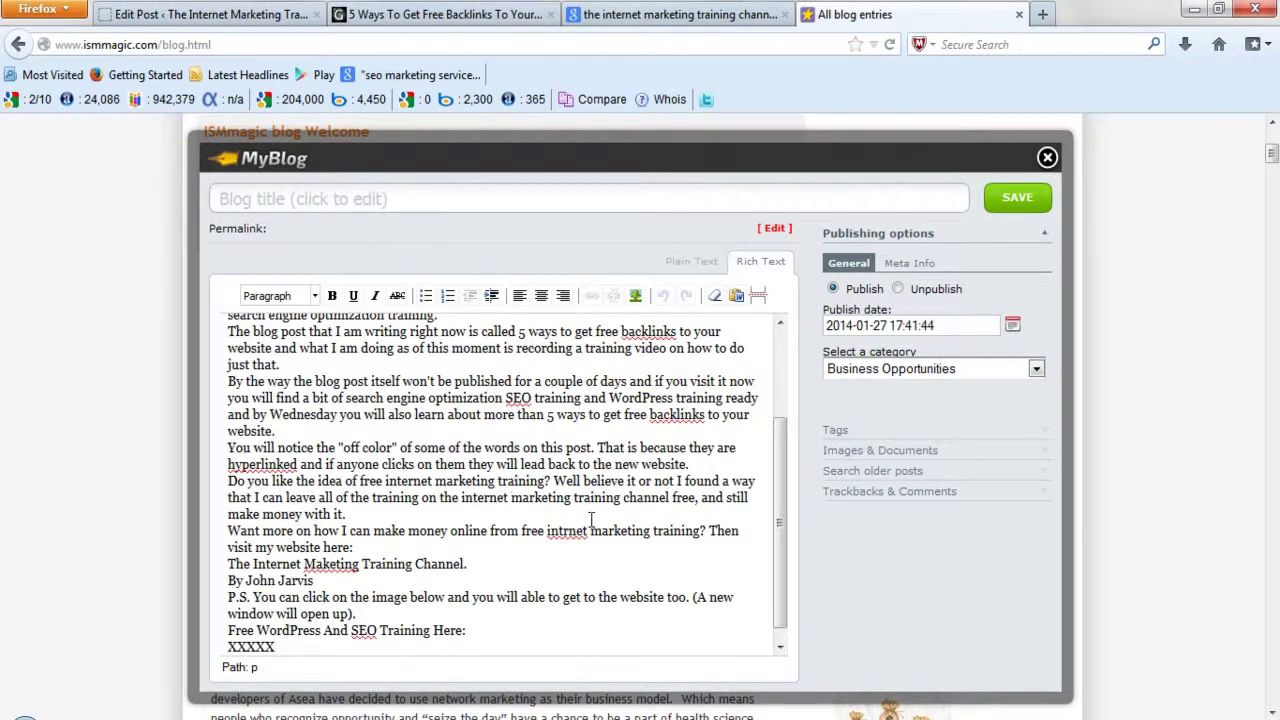
pyautogui.click(567, 530)
pyautogui.write('r')
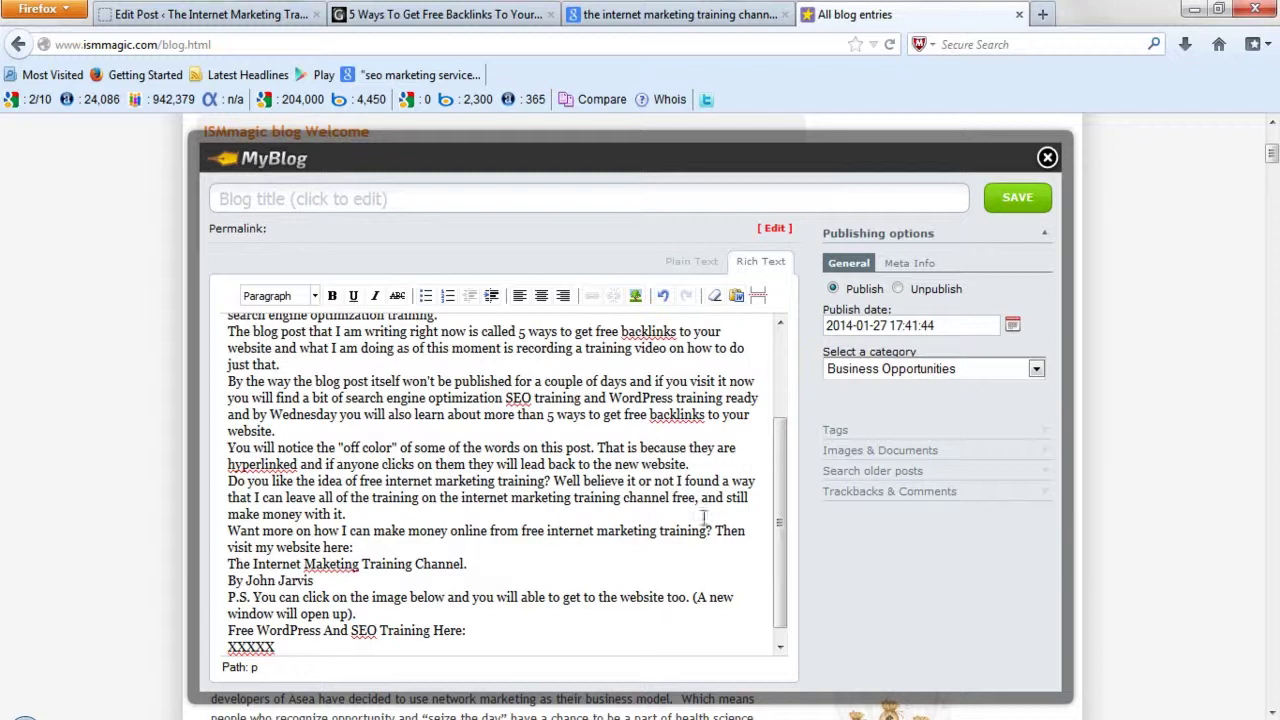
pyautogui.moveTo(780, 495); pyautogui.dragTo(780, 395)
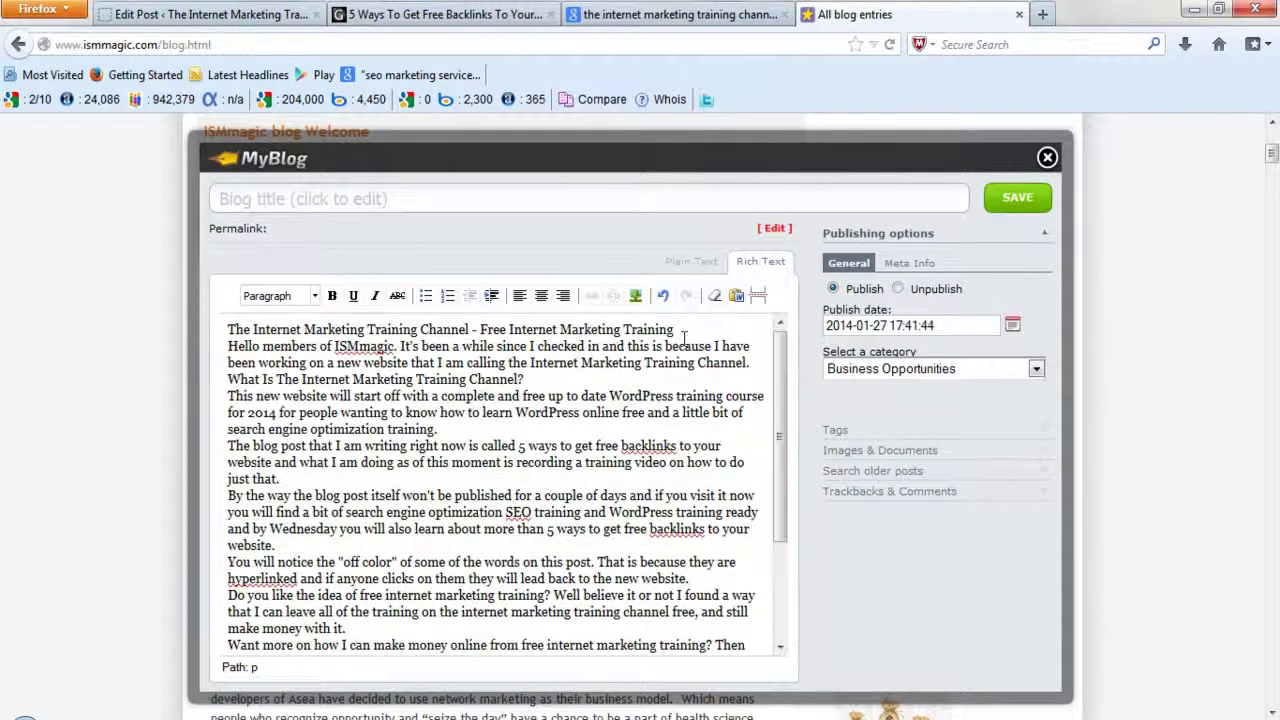
pyautogui.moveTo(675, 330); pyautogui.dragTo(231, 328)
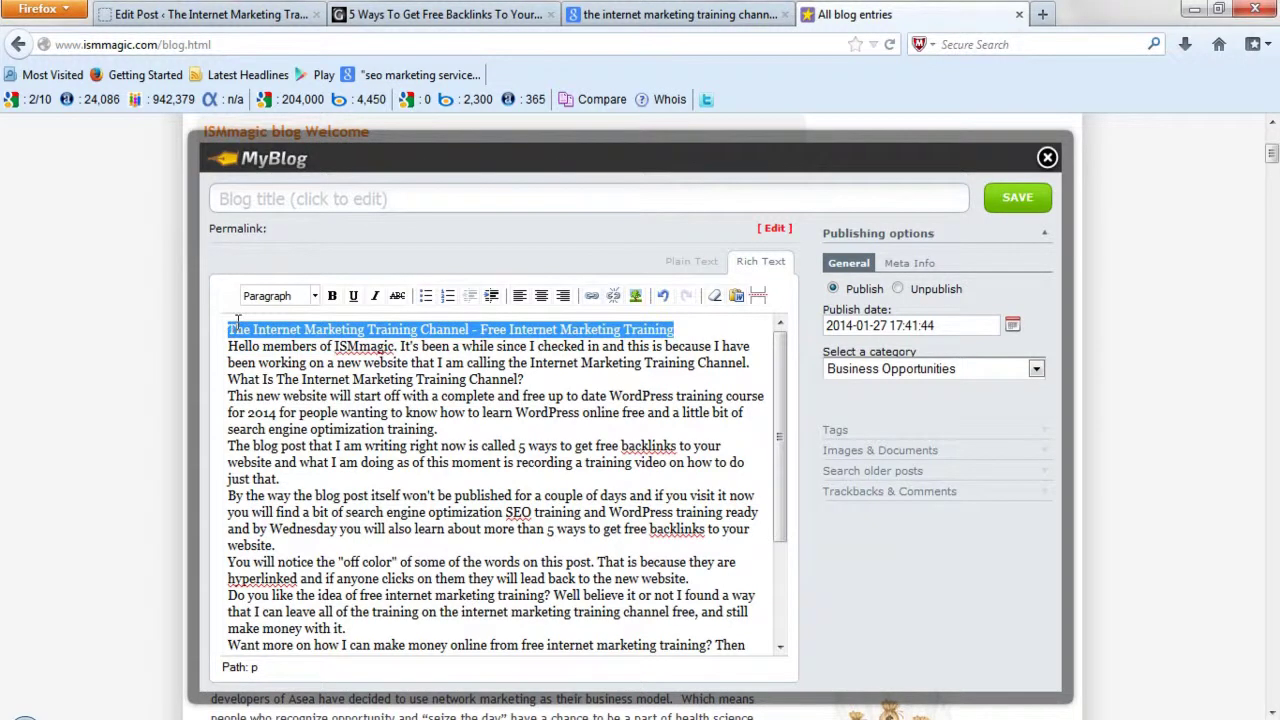
# - Paste the first line as the Blog title and add blank lines after the opening paragraphs
pyautogui.click(266, 198)
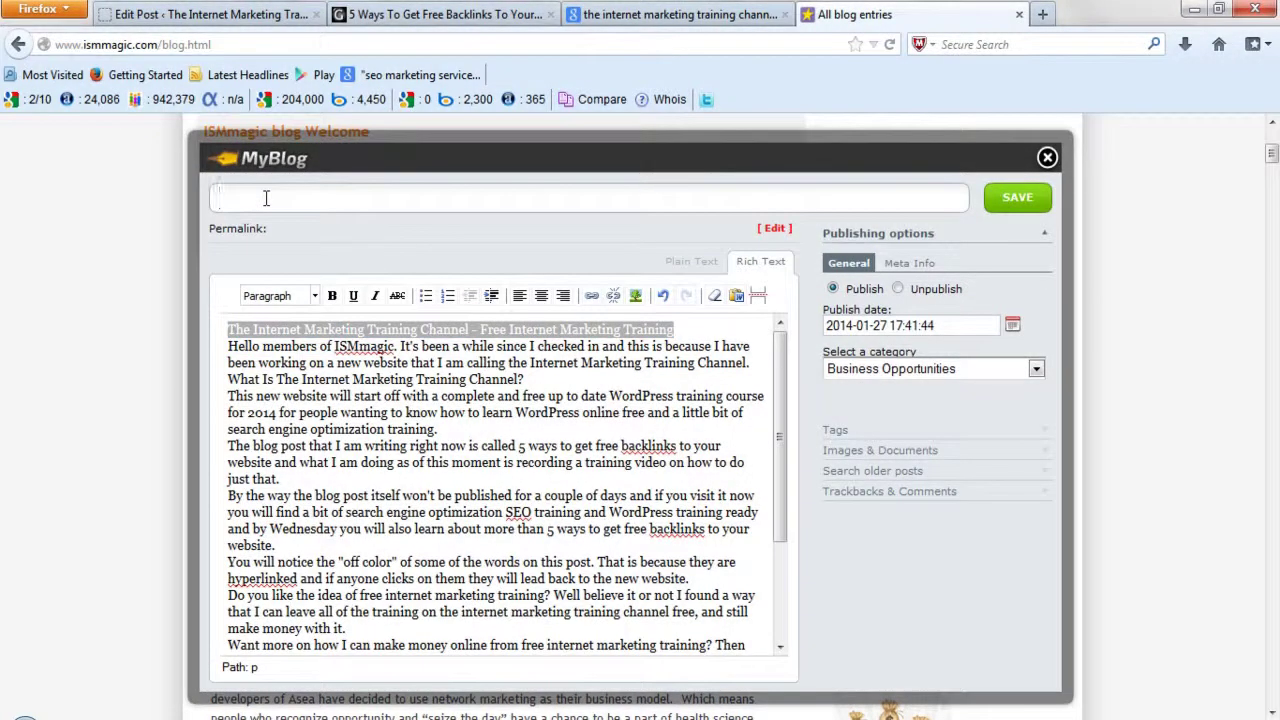
pyautogui.hotkey('ctrl', 'v')
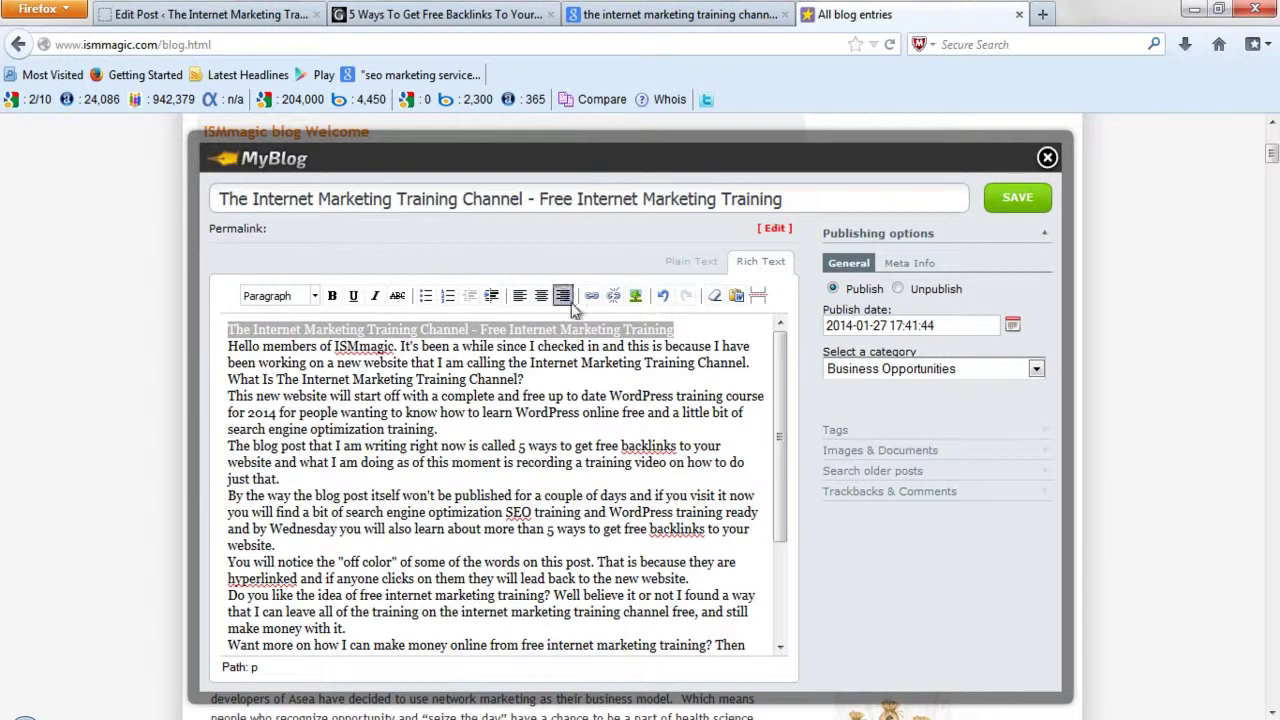
pyautogui.click(687, 329)
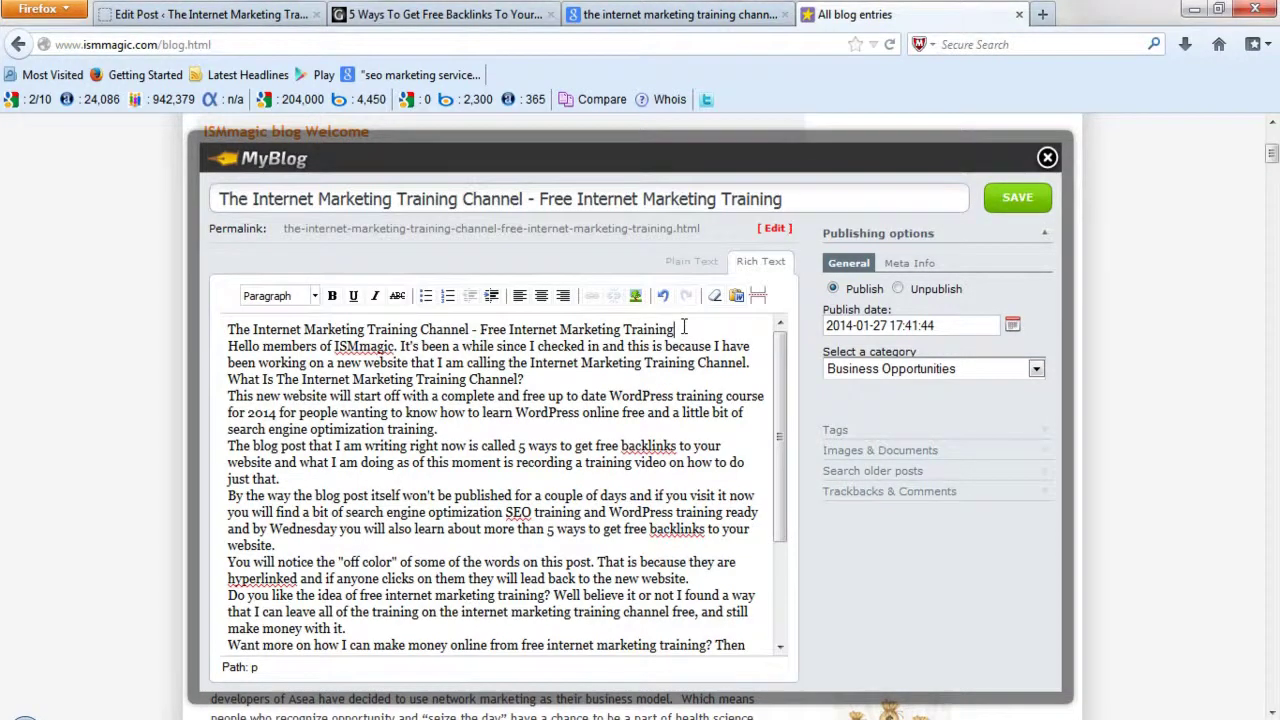
pyautogui.press('Return')
pyautogui.press('Return')
pyautogui.click(566, 409)
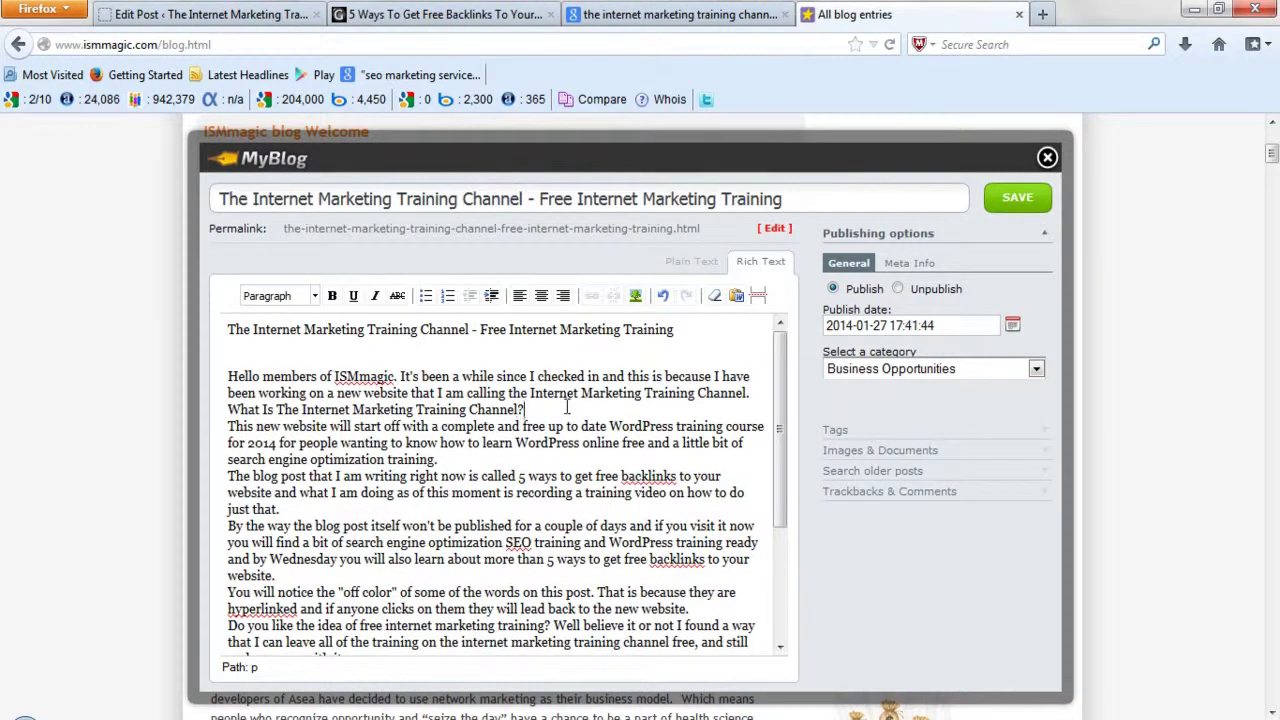
pyautogui.press('Return')
pyautogui.press('Return')
pyautogui.click(470, 495)
pyautogui.press('Return')
pyautogui.press('Return')
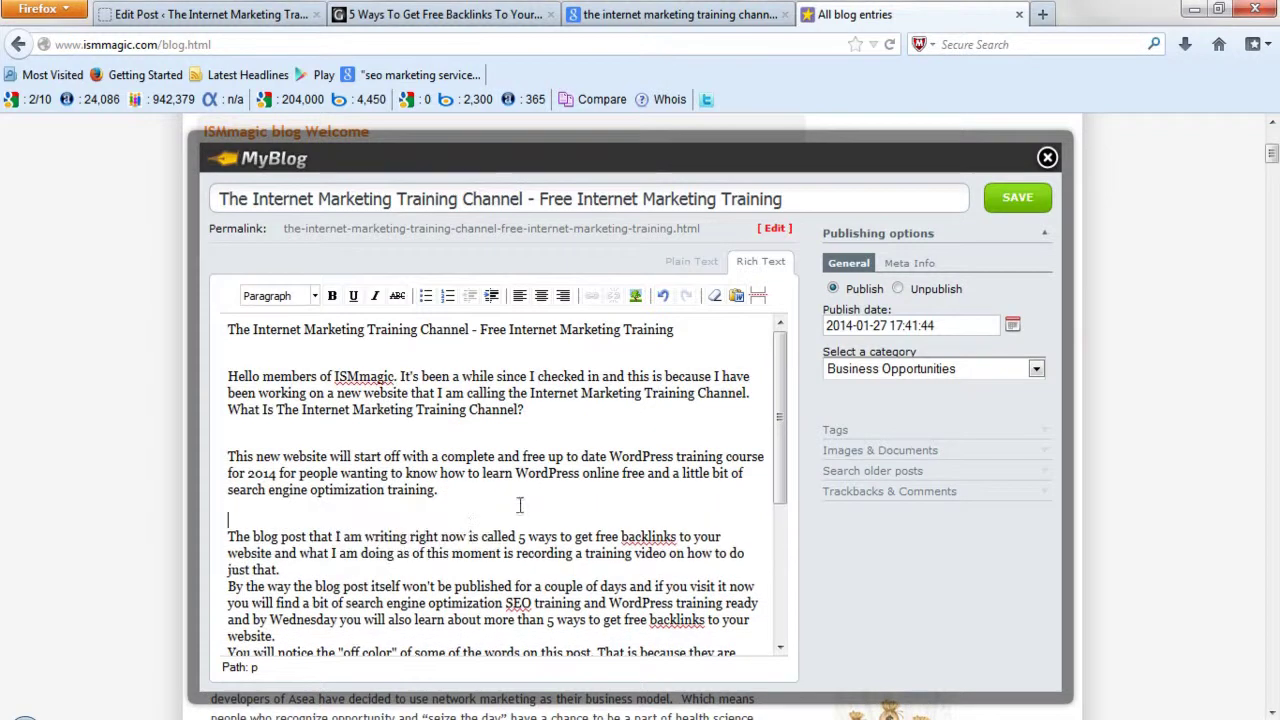
pyautogui.click(365, 569)
pyautogui.press('Return')
pyautogui.press('Return')
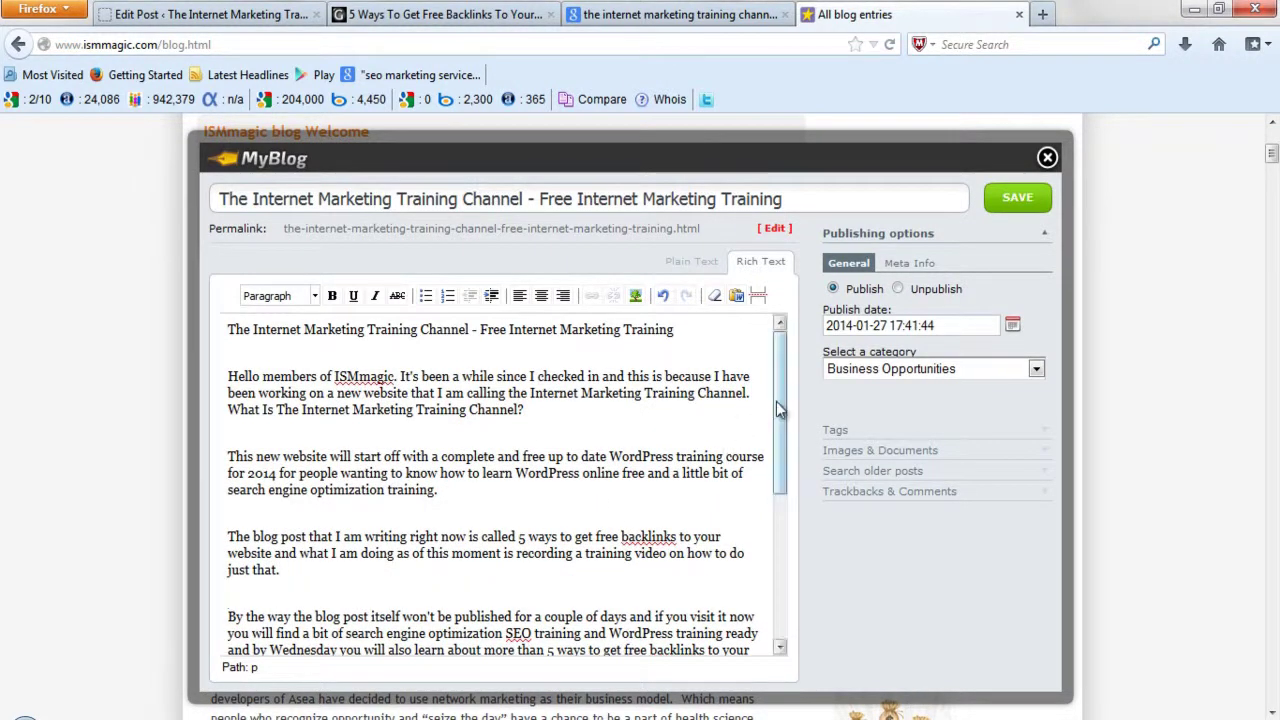
# - Add blank lines after the remaining paragraphs, the website-name line and byline, and before the Free WordPress line
pyautogui.scroll(-4, 783, 541)
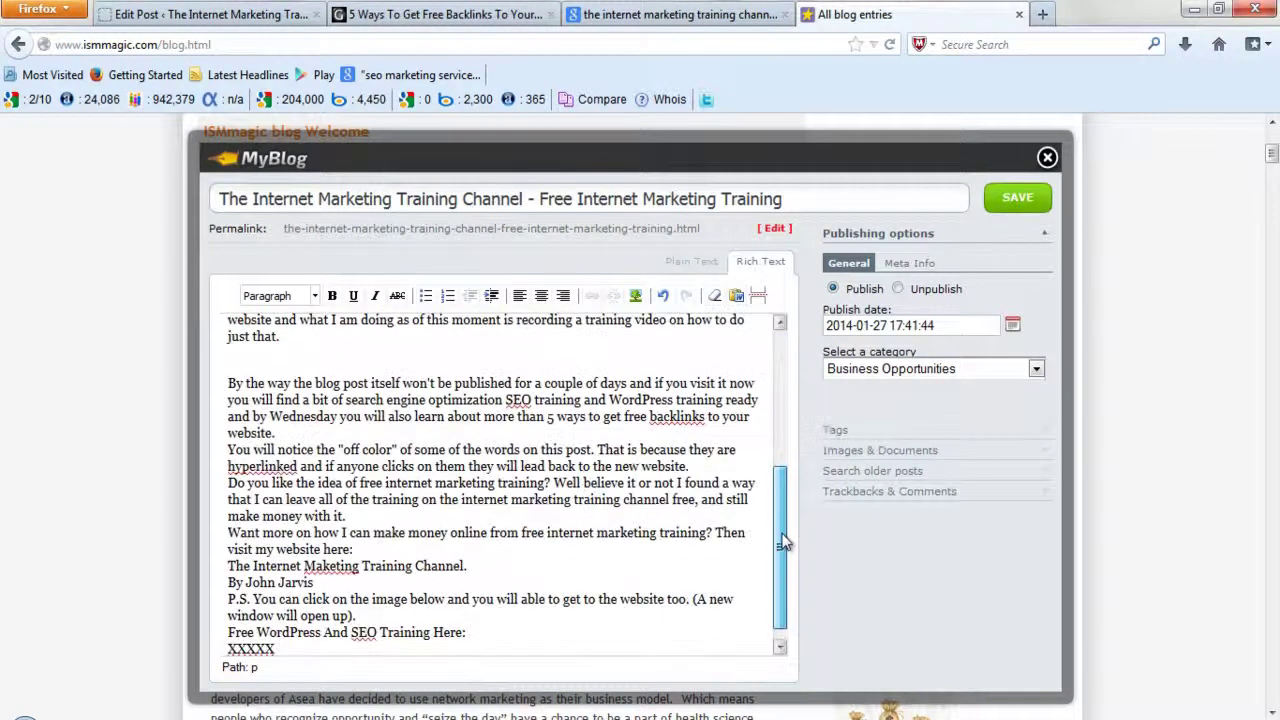
pyautogui.click(332, 440)
pyautogui.press('Return')
pyautogui.press('Return')
pyautogui.click(366, 545)
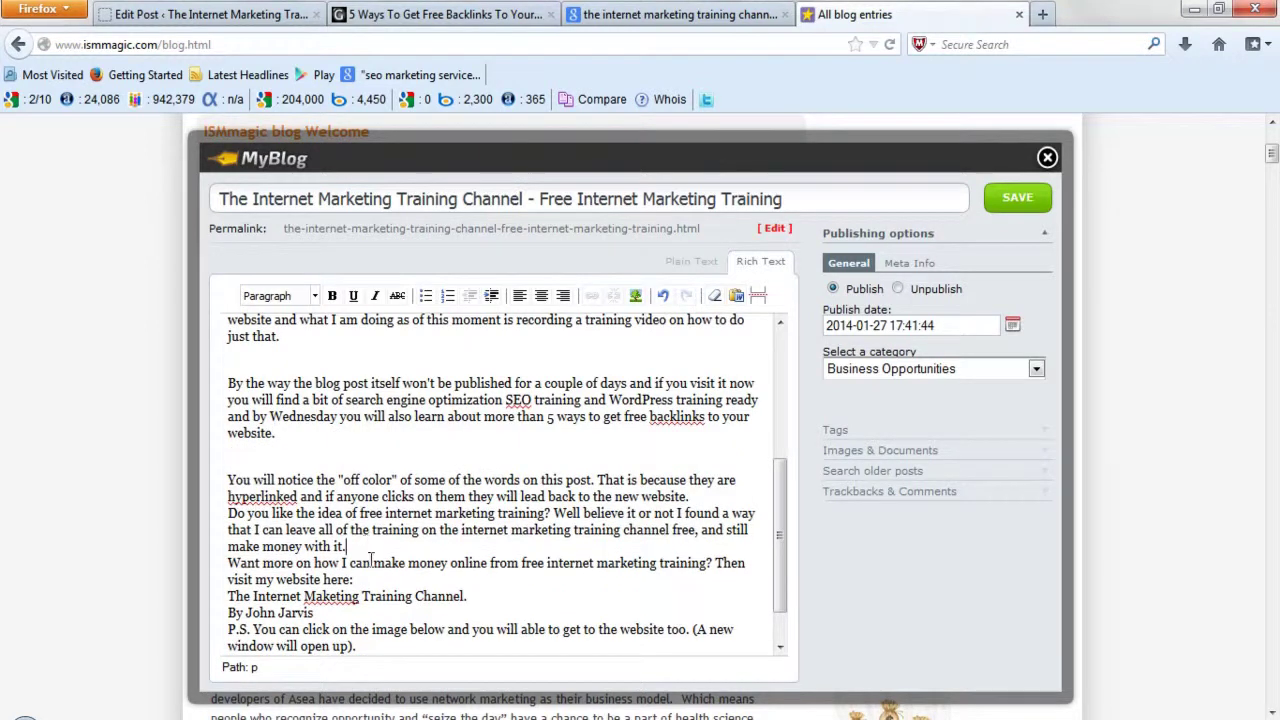
pyautogui.press('Return')
pyautogui.press('Return')
pyautogui.scroll(-2, 783, 540)
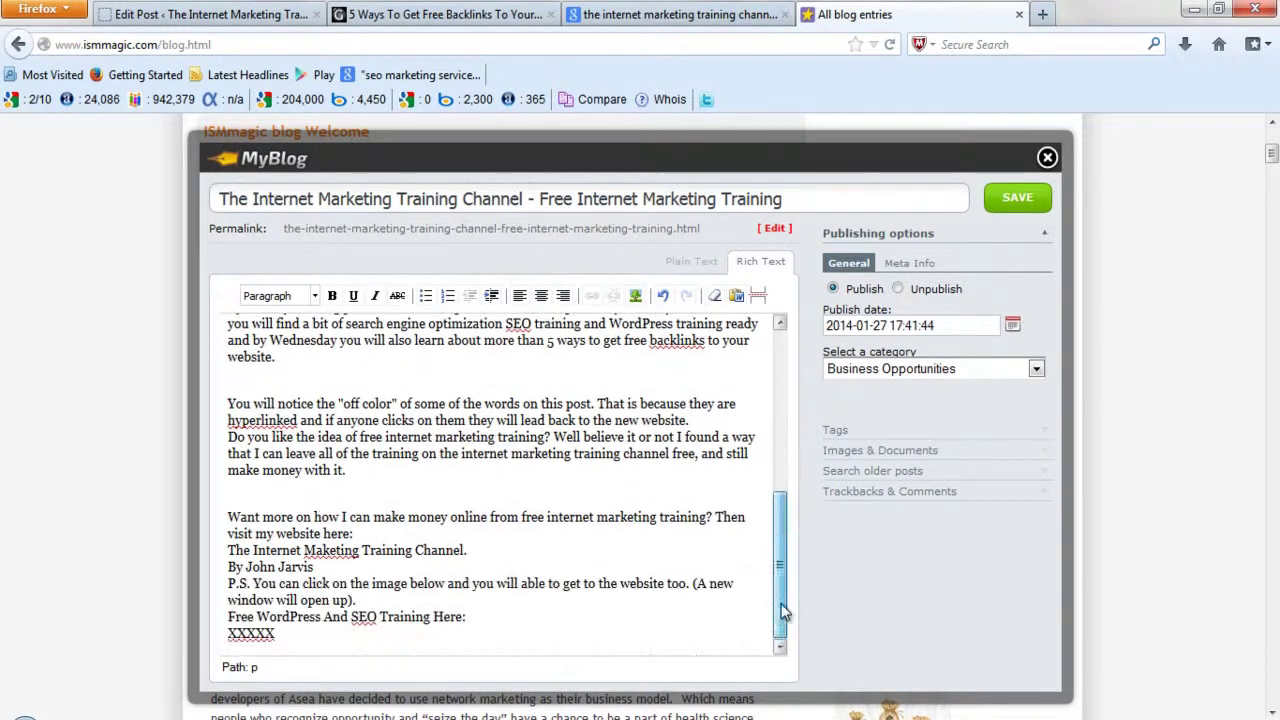
pyautogui.click(473, 550)
pyautogui.press('Return')
pyautogui.press('Return')
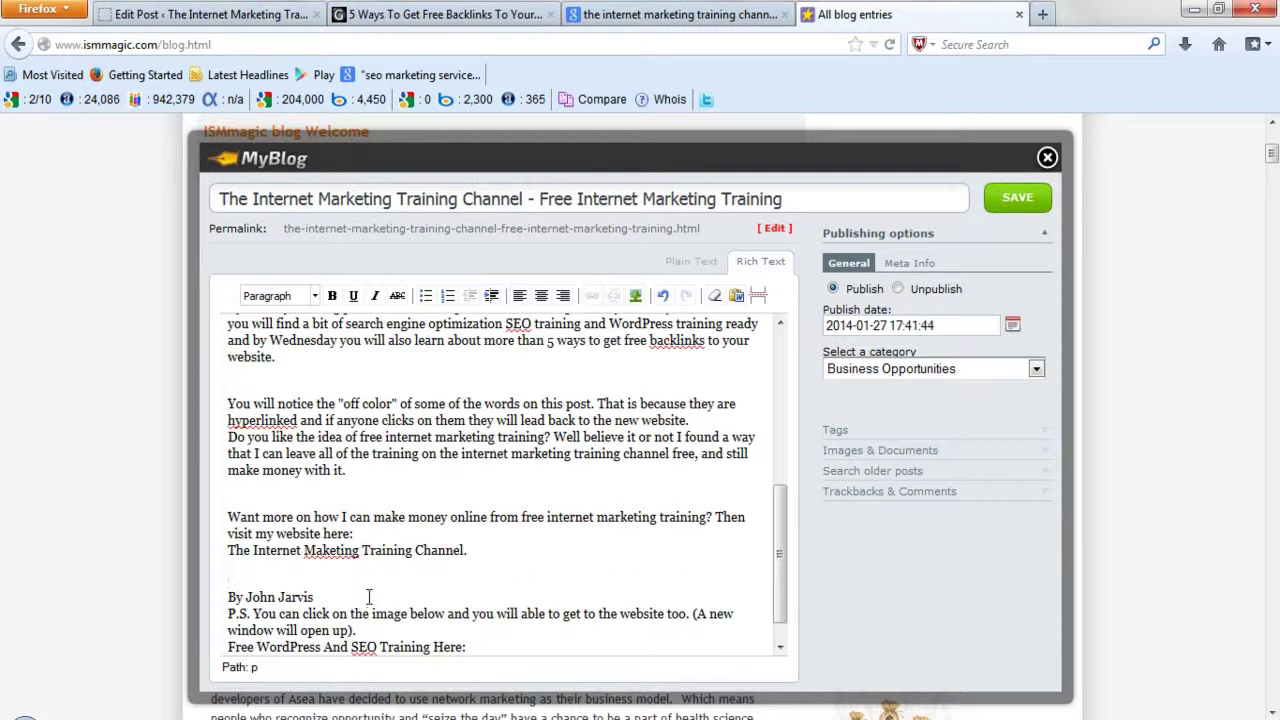
pyautogui.press('Return')
pyautogui.press('Return')
pyautogui.scroll(-2, 400, 597)
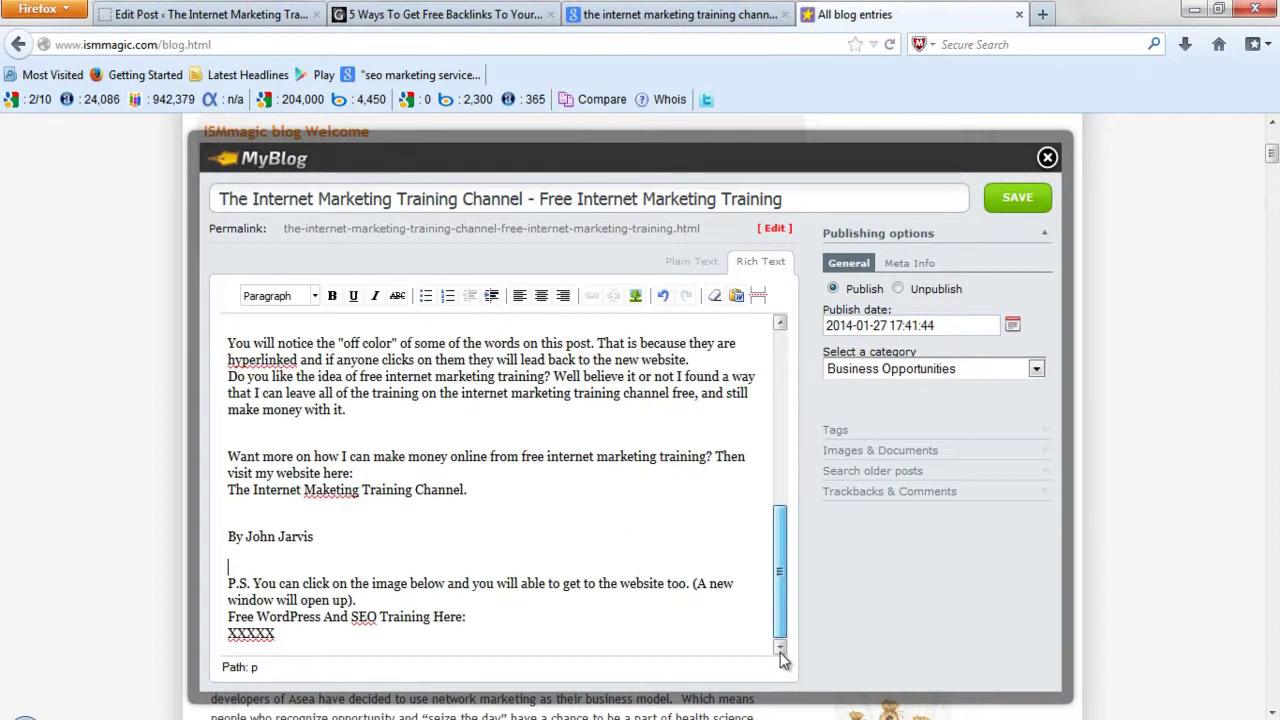
pyautogui.press('Down')
pyautogui.press('Down')
pyautogui.press('Down')
pyautogui.press('Return')
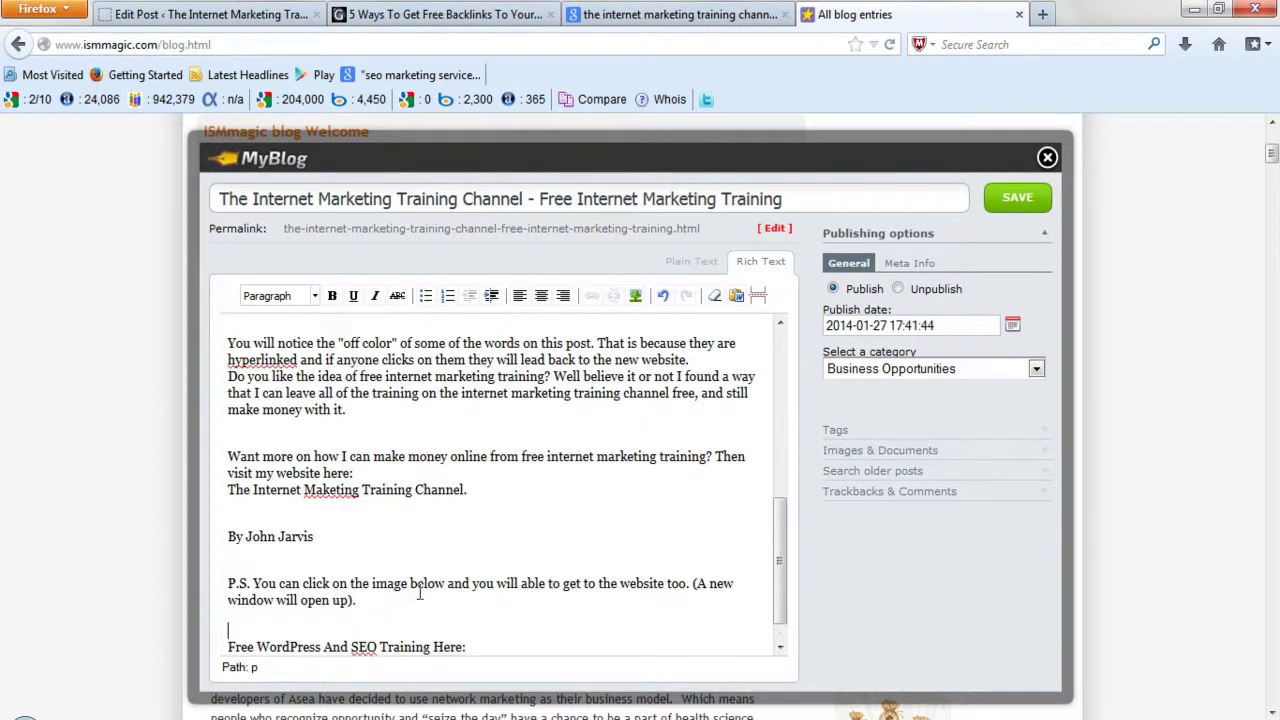
pyautogui.scroll(-1, 762, 552)
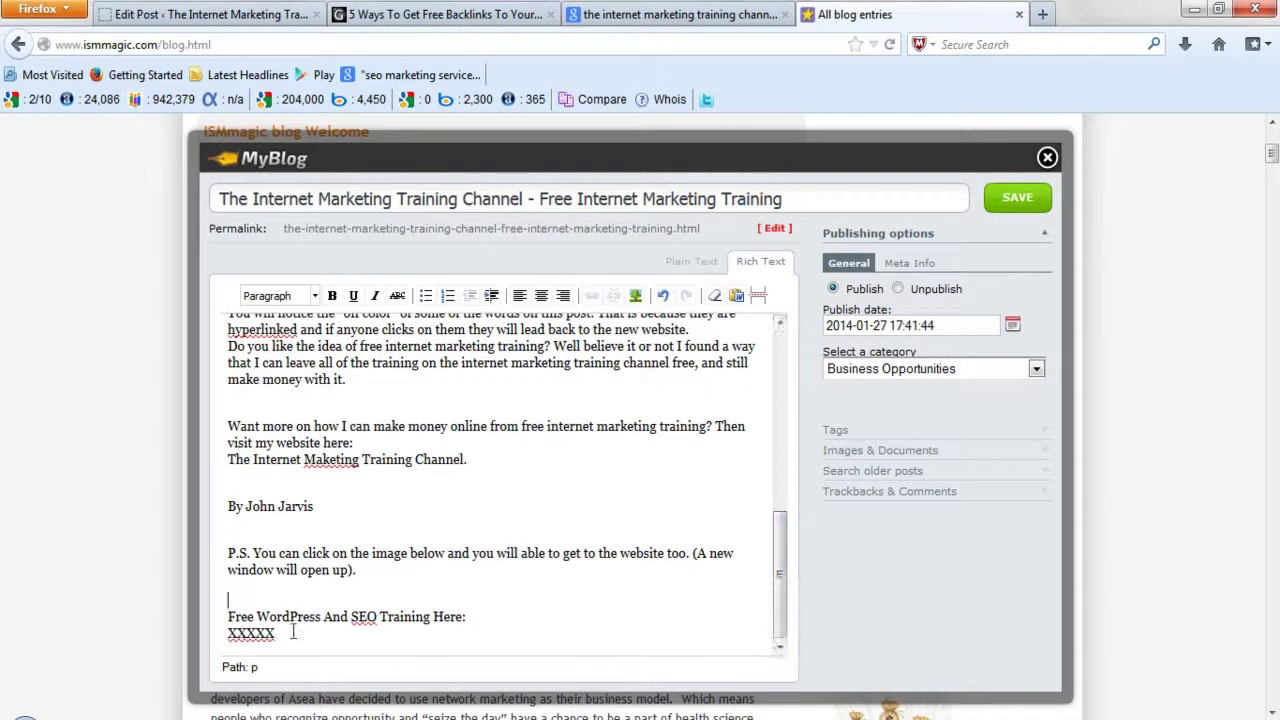
# - Centre the closing 'Free WordPress And SEO Training Here:' and XXXXX lines
pyautogui.moveTo(292, 632); pyautogui.dragTo(197, 598)
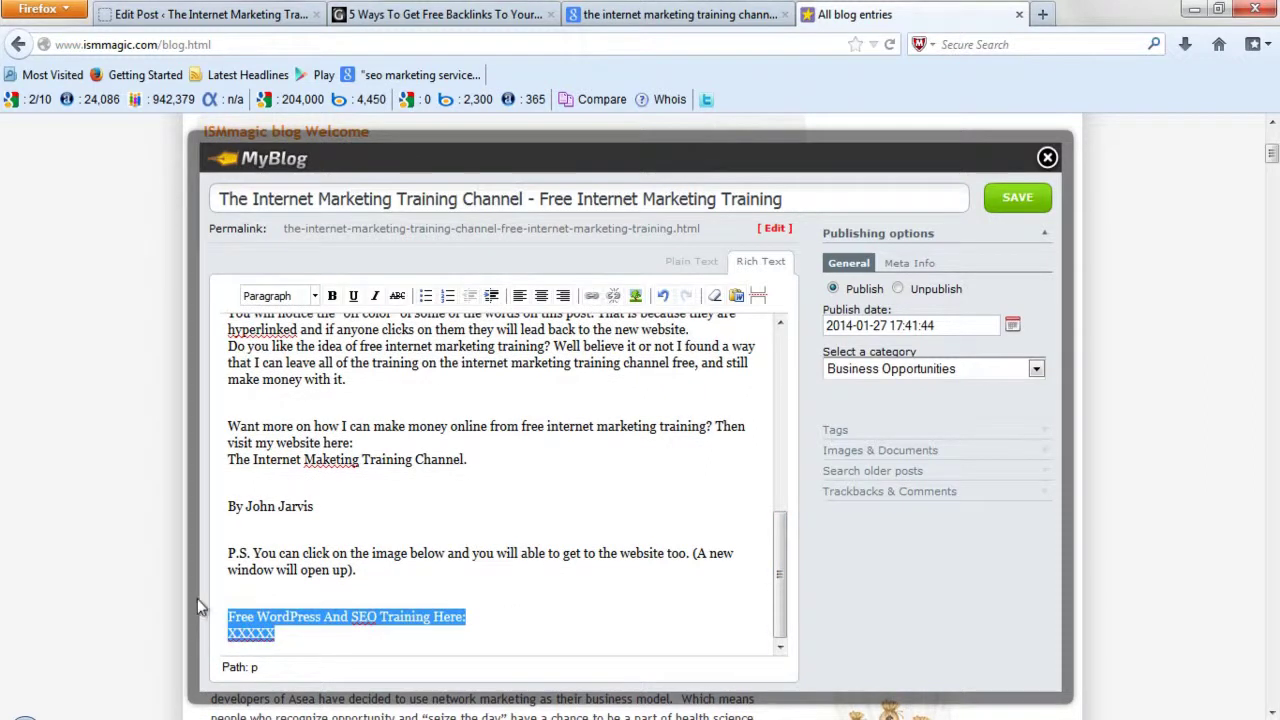
pyautogui.click(541, 295)
pyautogui.click(620, 510)
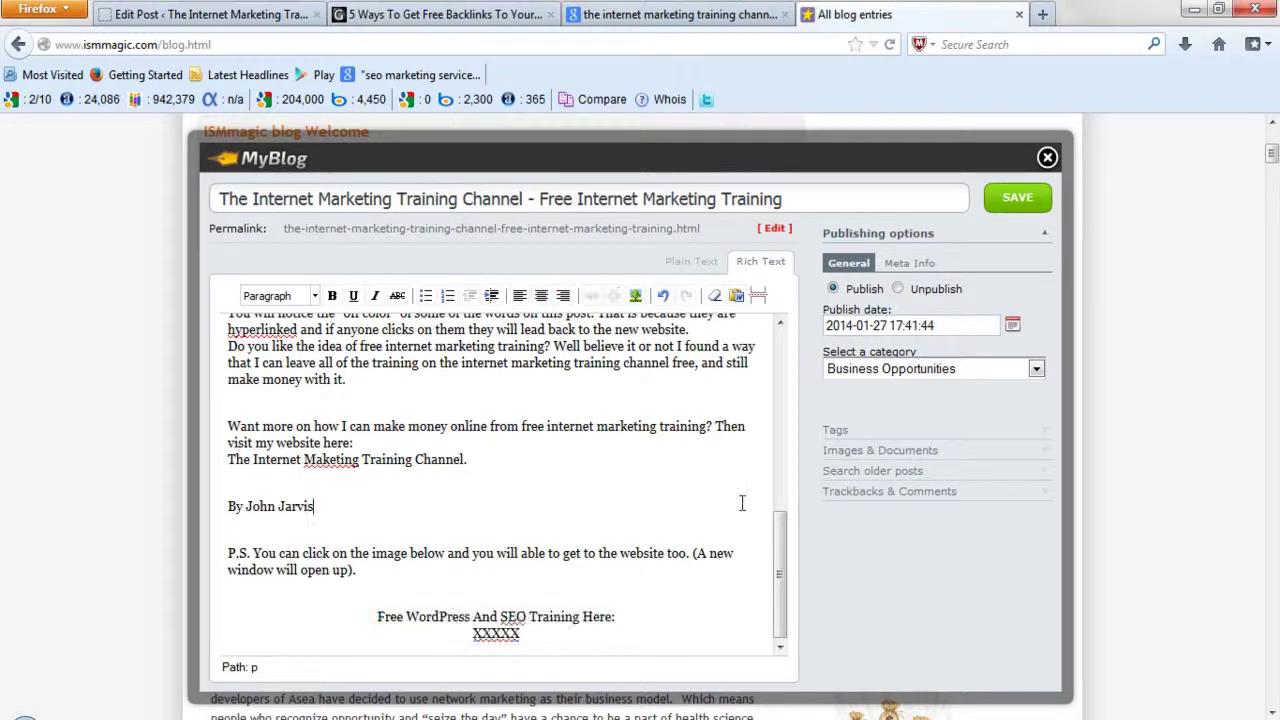
pyautogui.moveTo(781, 539); pyautogui.dragTo(781, 345)
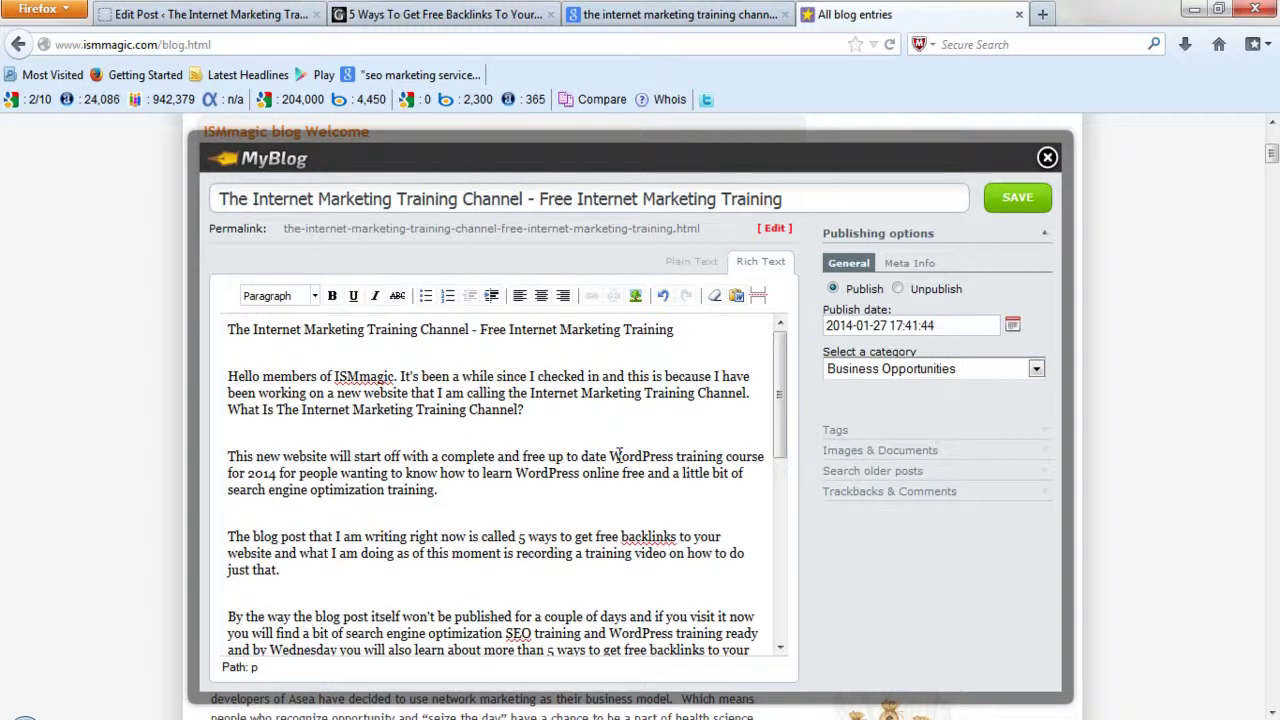
# - Put 'What Is The Internet Marketing Training Channel?' on its own centred line and bring up Insert/edit link
pyautogui.click(229, 410)
pyautogui.press('Return')
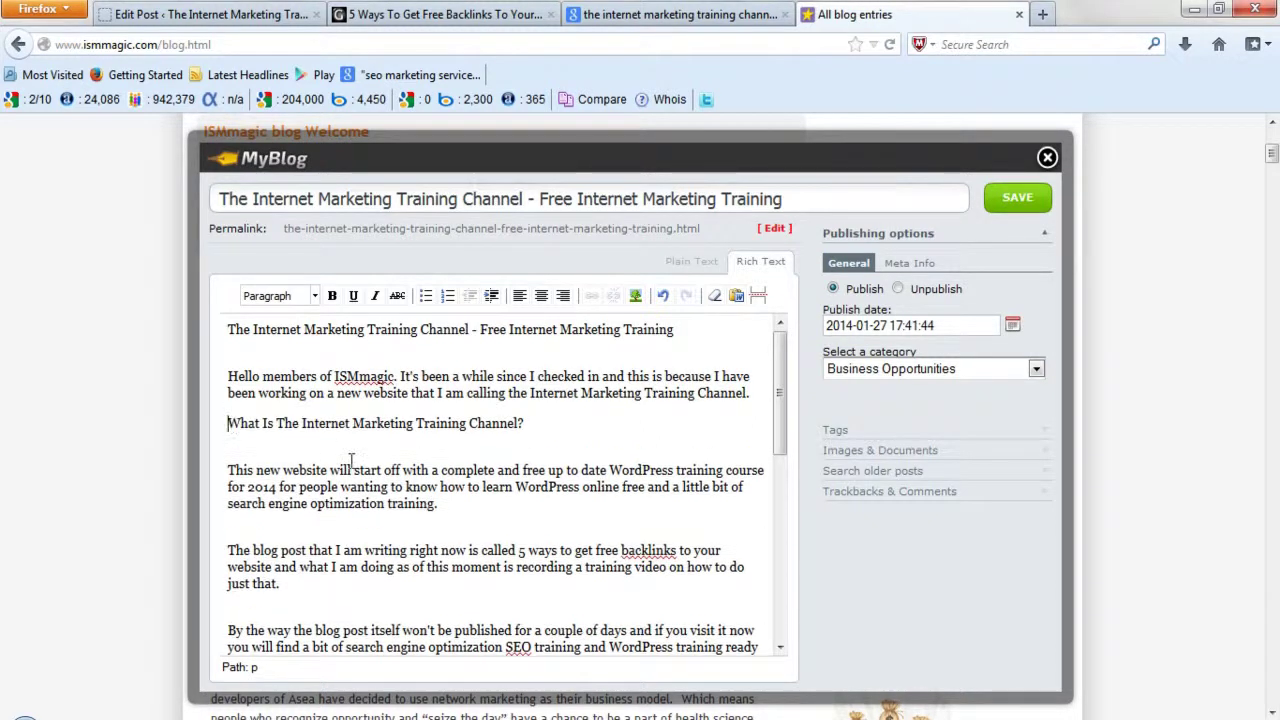
pyautogui.click(540, 426)
pyautogui.moveTo(540, 426); pyautogui.dragTo(213, 430)
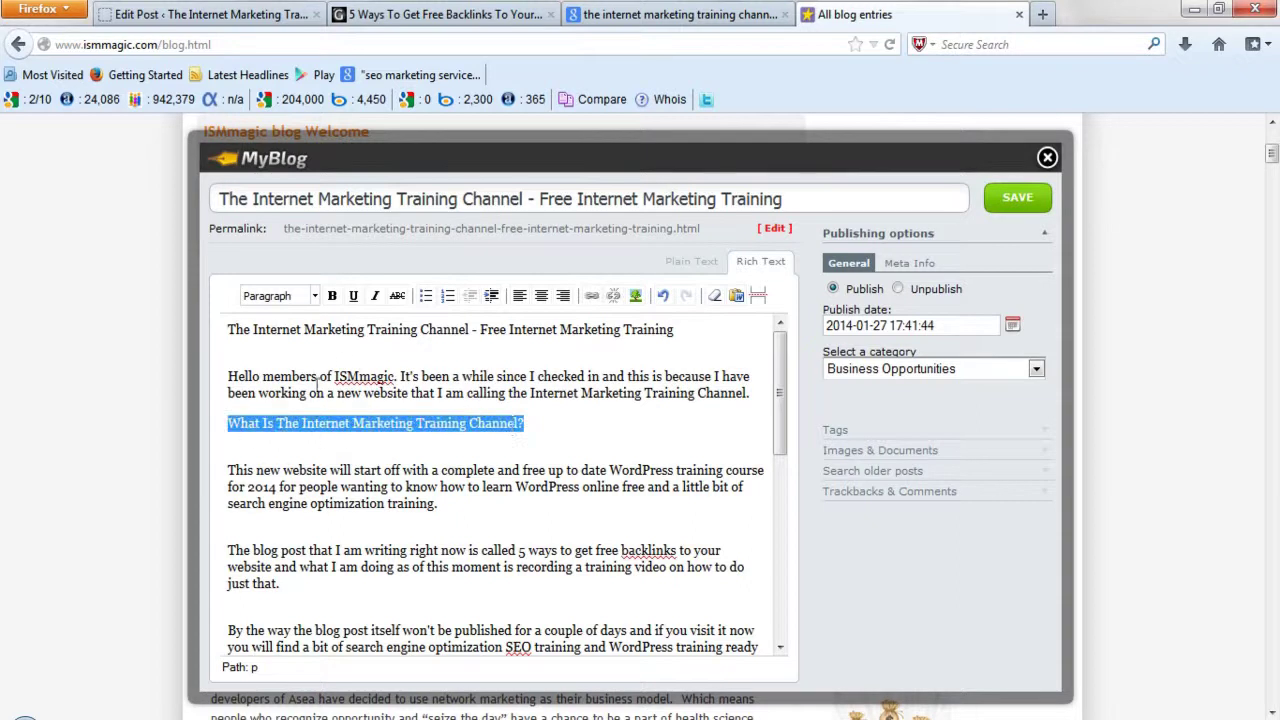
pyautogui.click(540, 298)
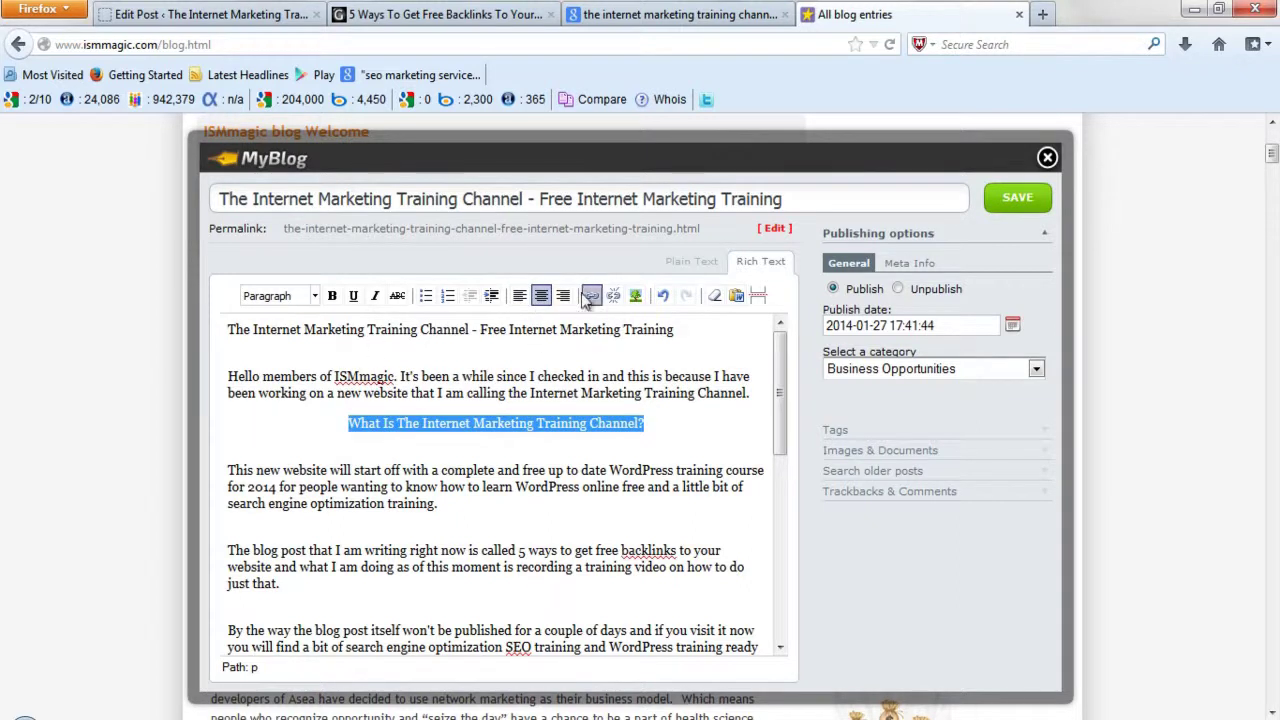
pyautogui.click(591, 297)
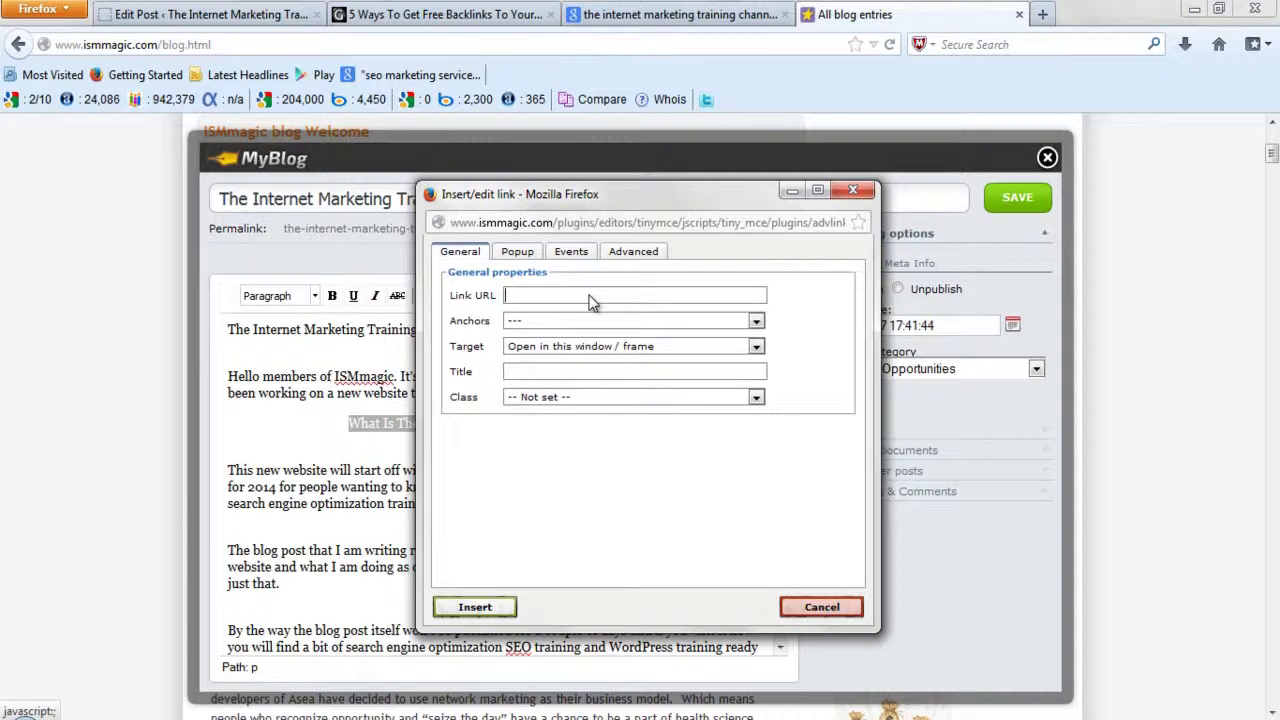
pyautogui.write('http://imtrainingchannel.com/')
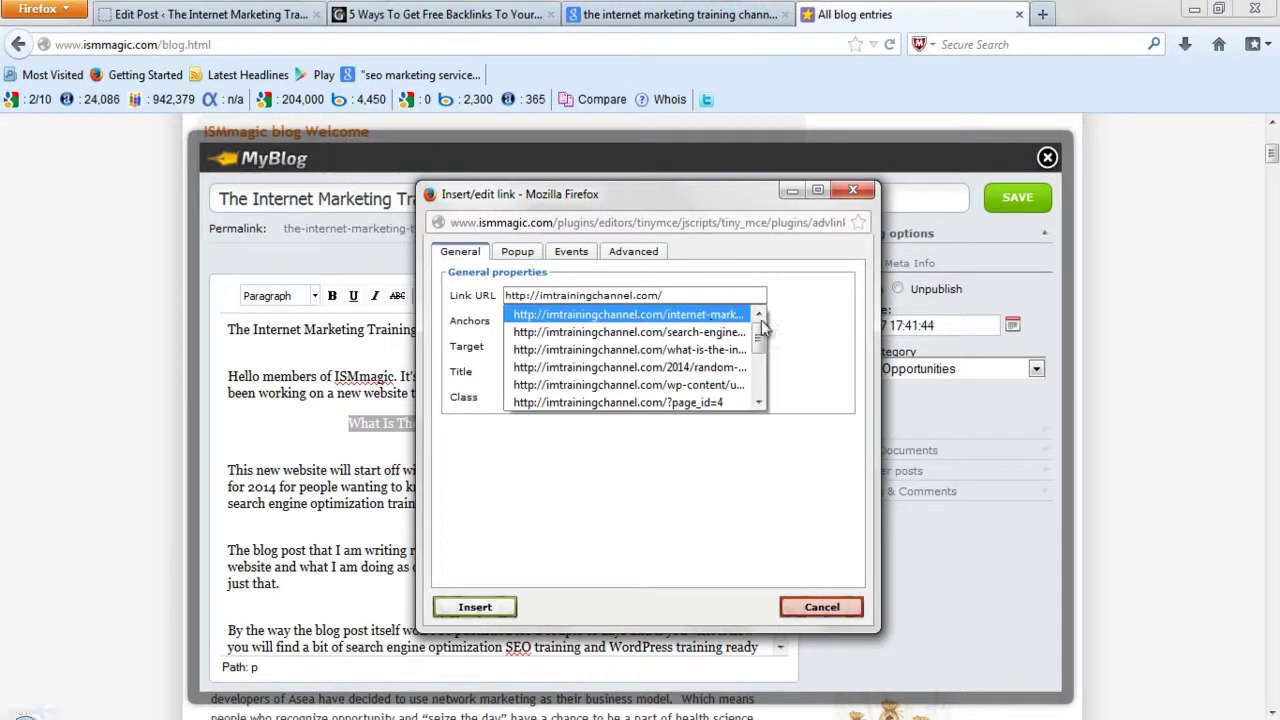
pyautogui.press('Tab')
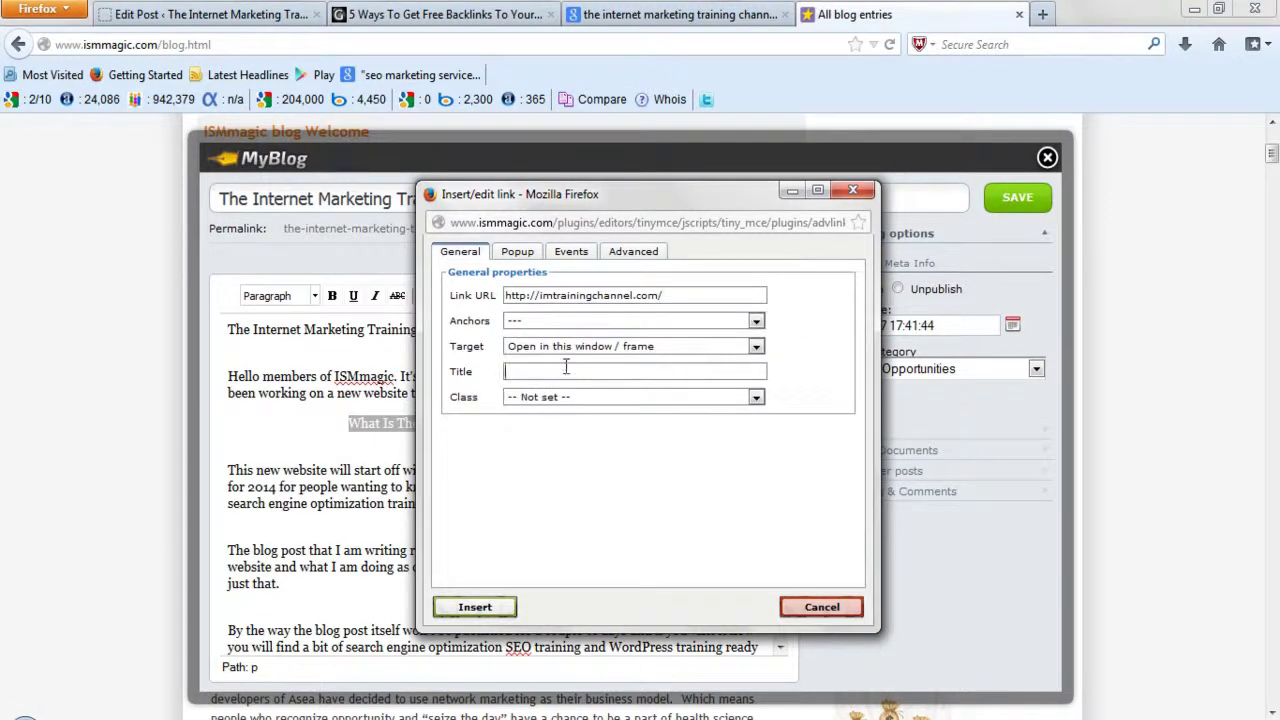
pyautogui.write('What Is The Internet Marketing Training Channel?')
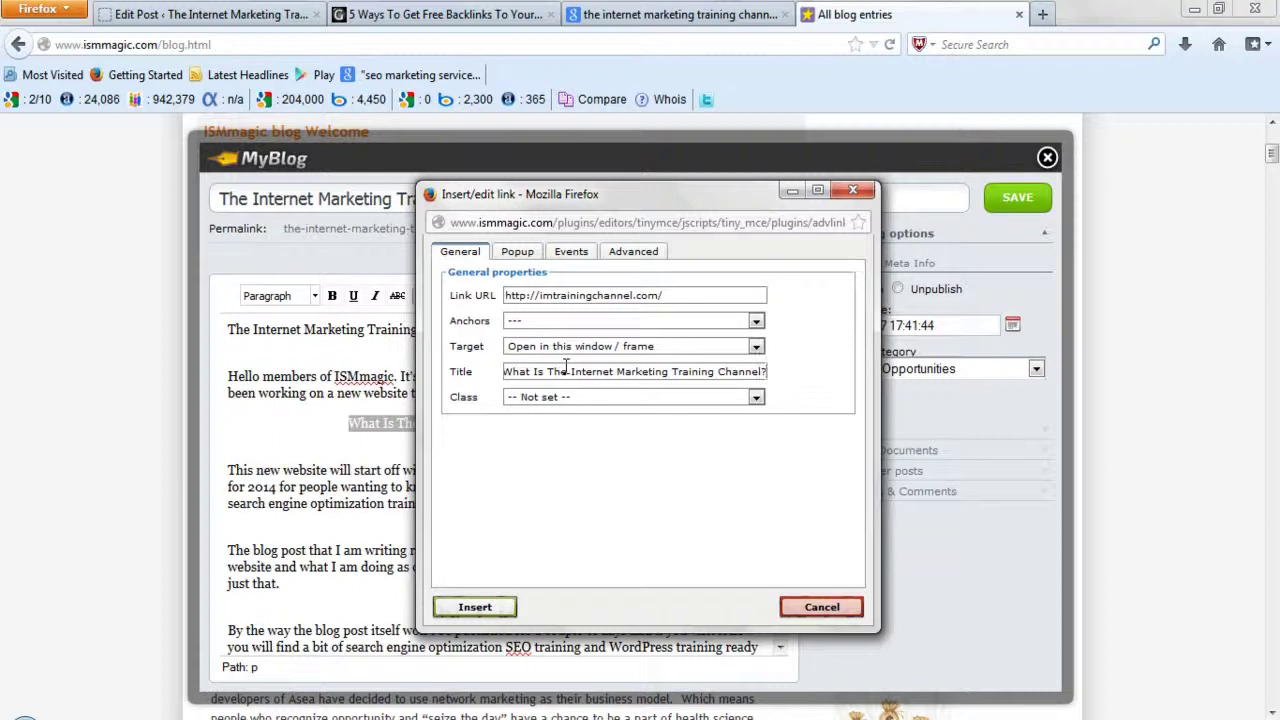
pyautogui.click(475, 607)
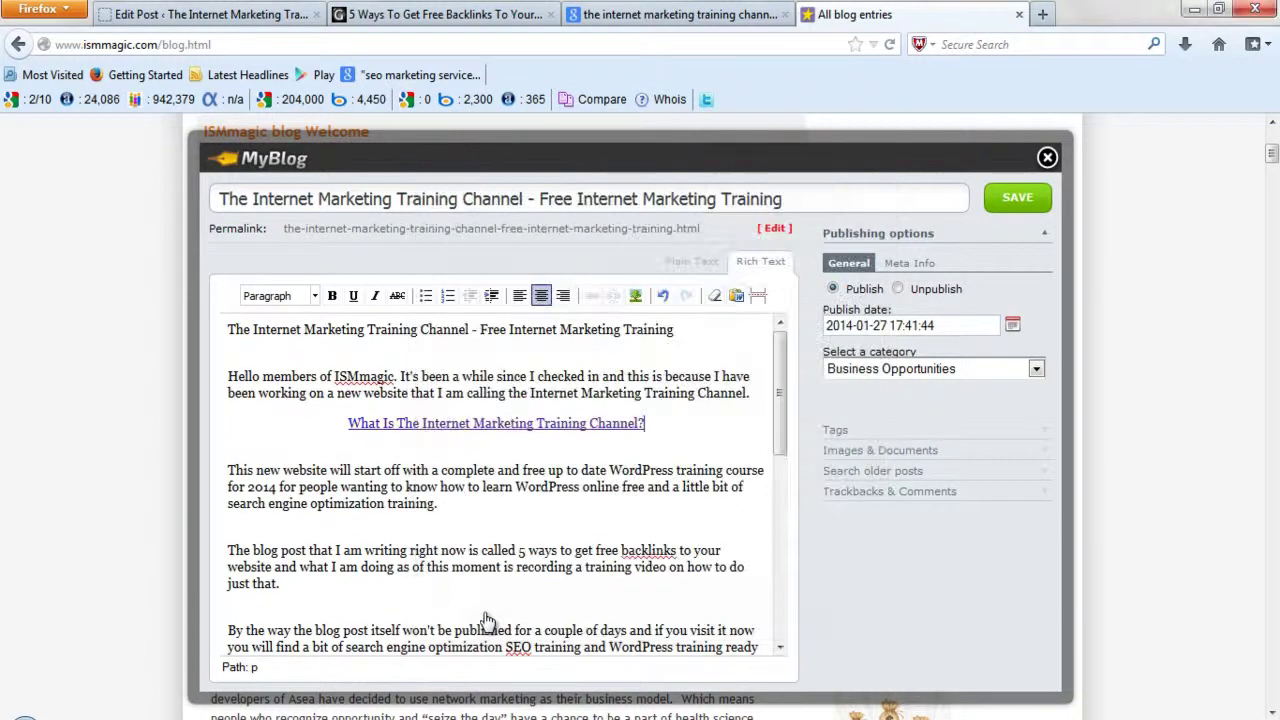
# - Format the linked subheading as Heading 2
pyautogui.moveTo(645, 424); pyautogui.dragTo(348, 425)
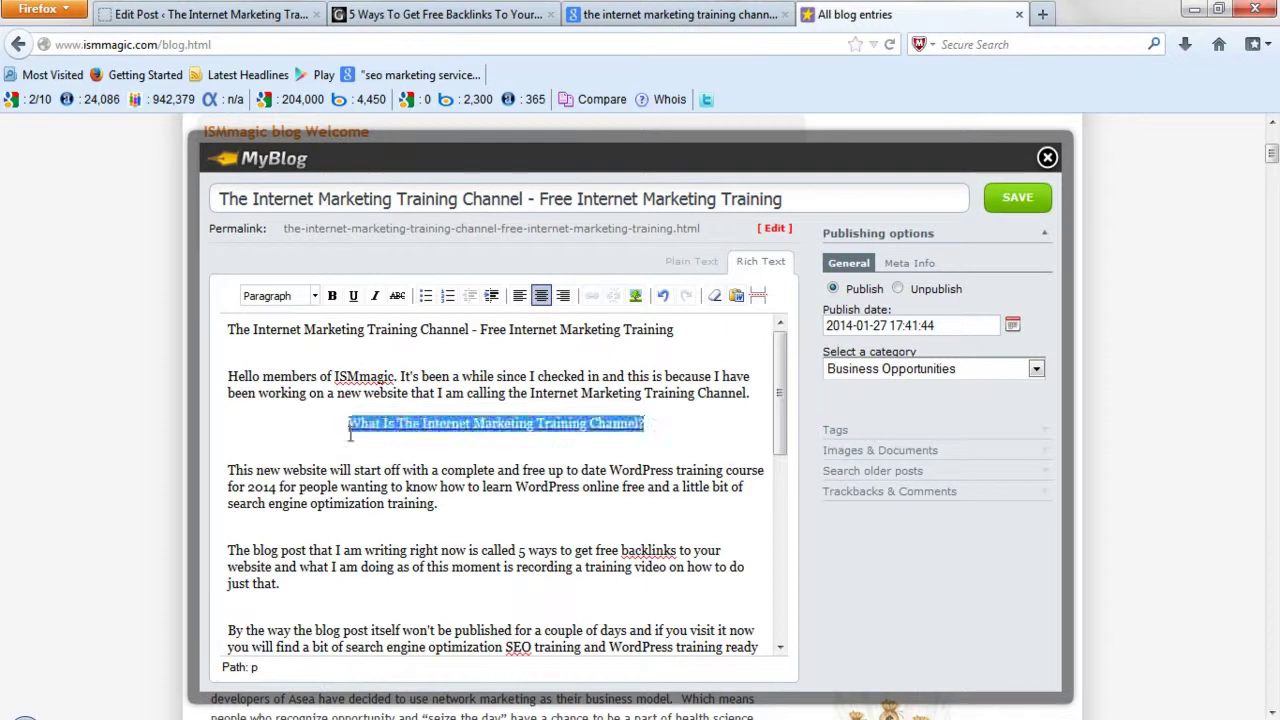
pyautogui.click(315, 297)
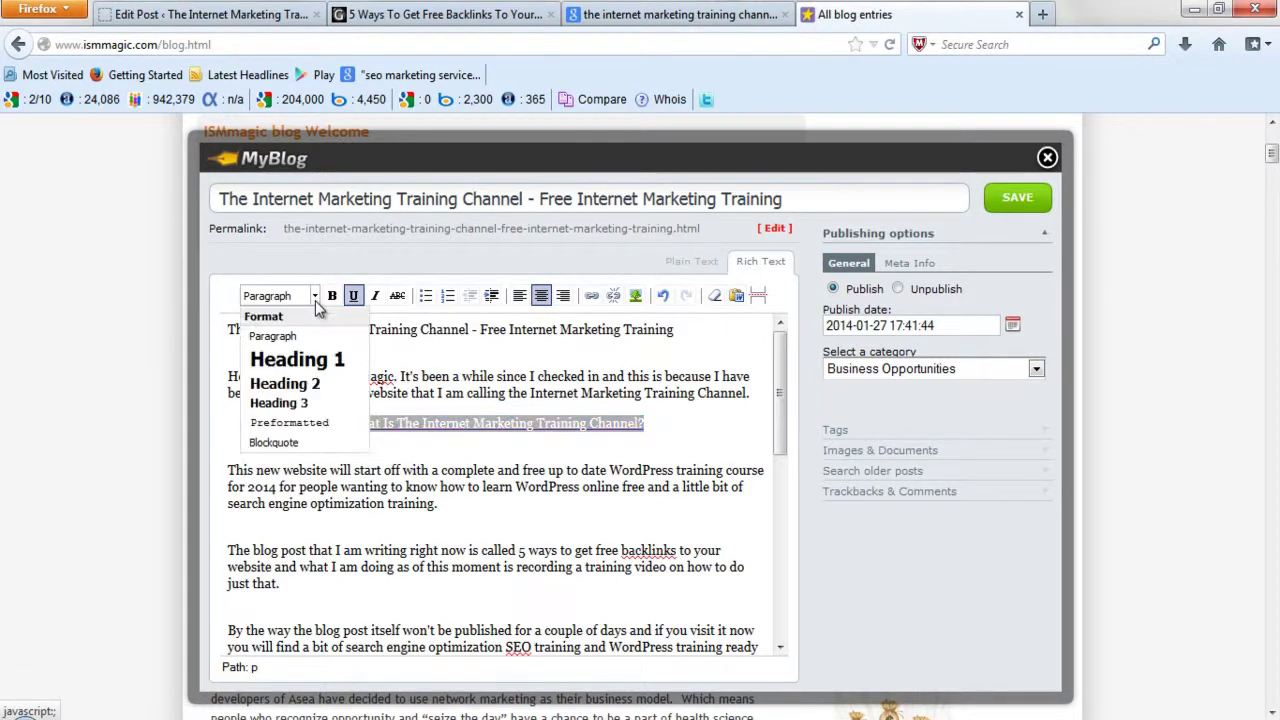
pyautogui.click(283, 385)
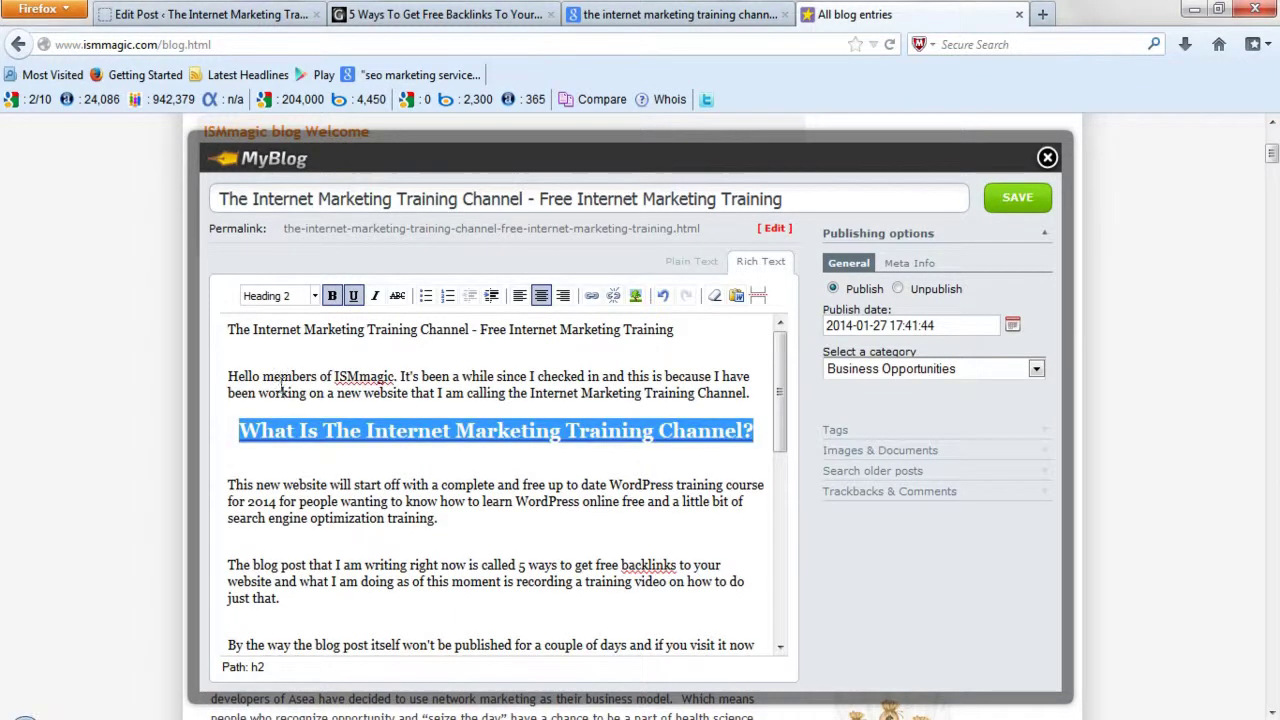
# - Make the post's first line a centred, bold Heading 1
pyautogui.moveTo(677, 330); pyautogui.dragTo(214, 332)
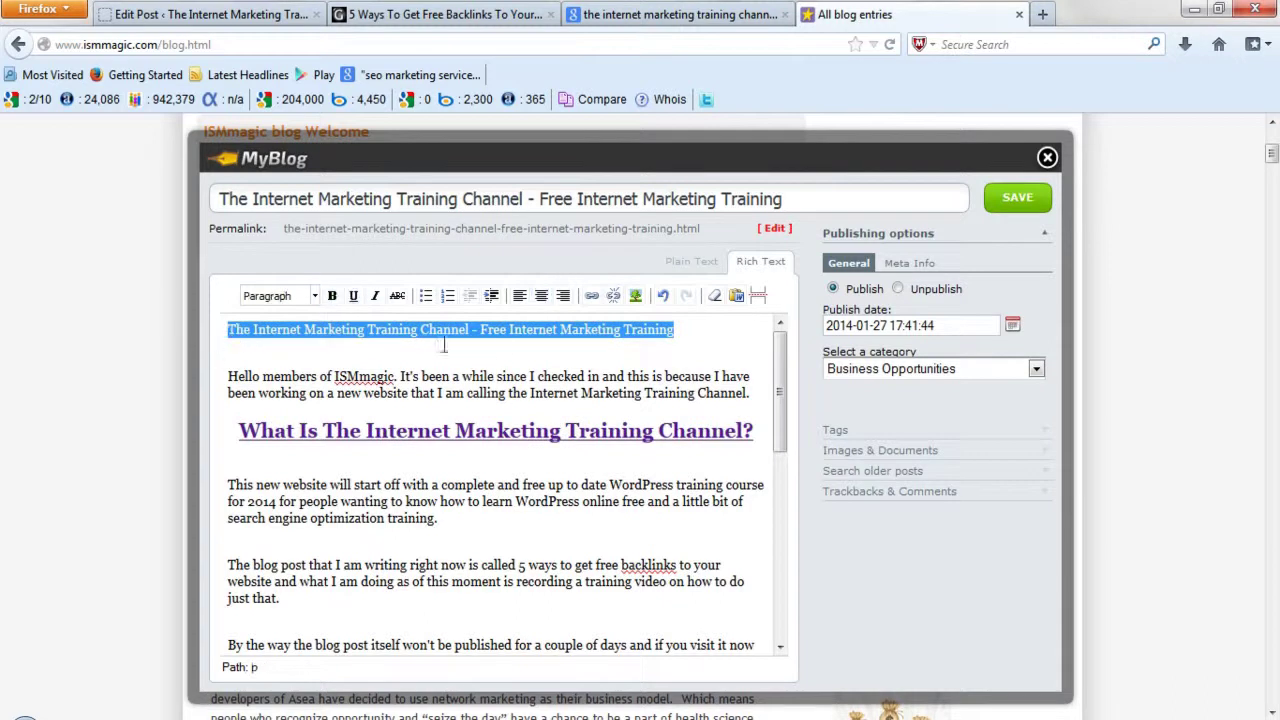
pyautogui.click(541, 298)
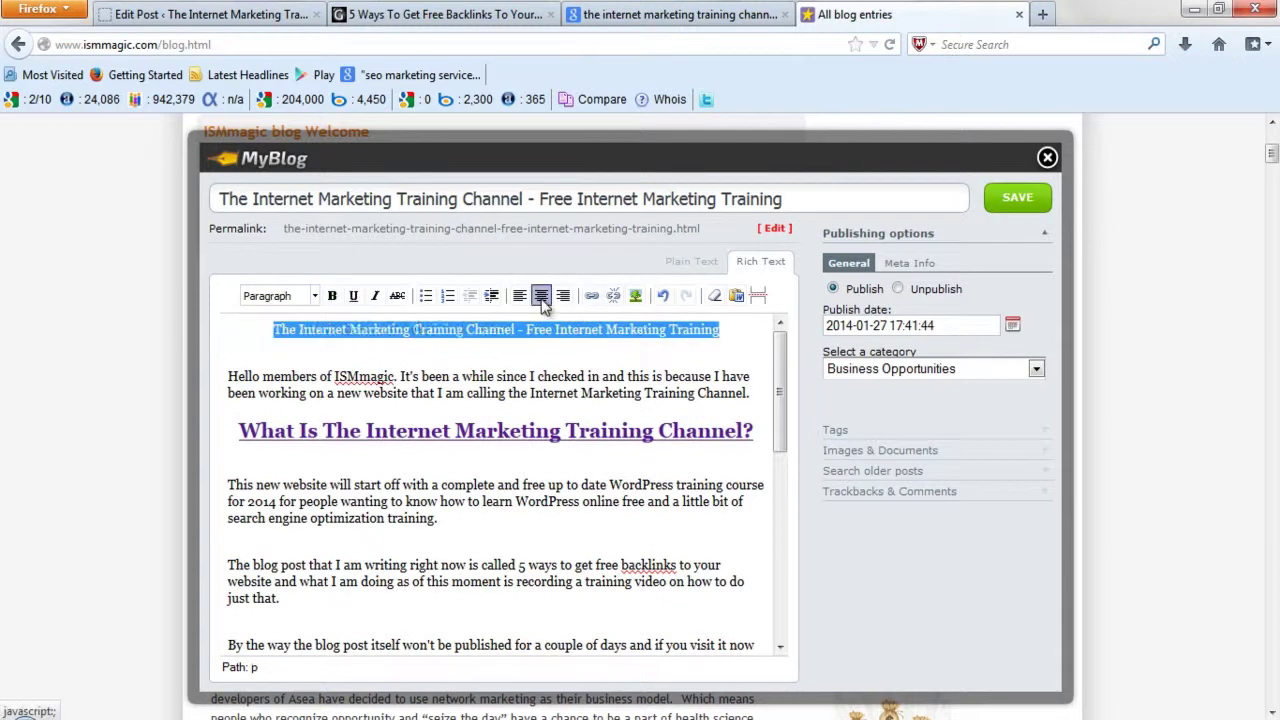
pyautogui.click(332, 298)
pyautogui.click(315, 297)
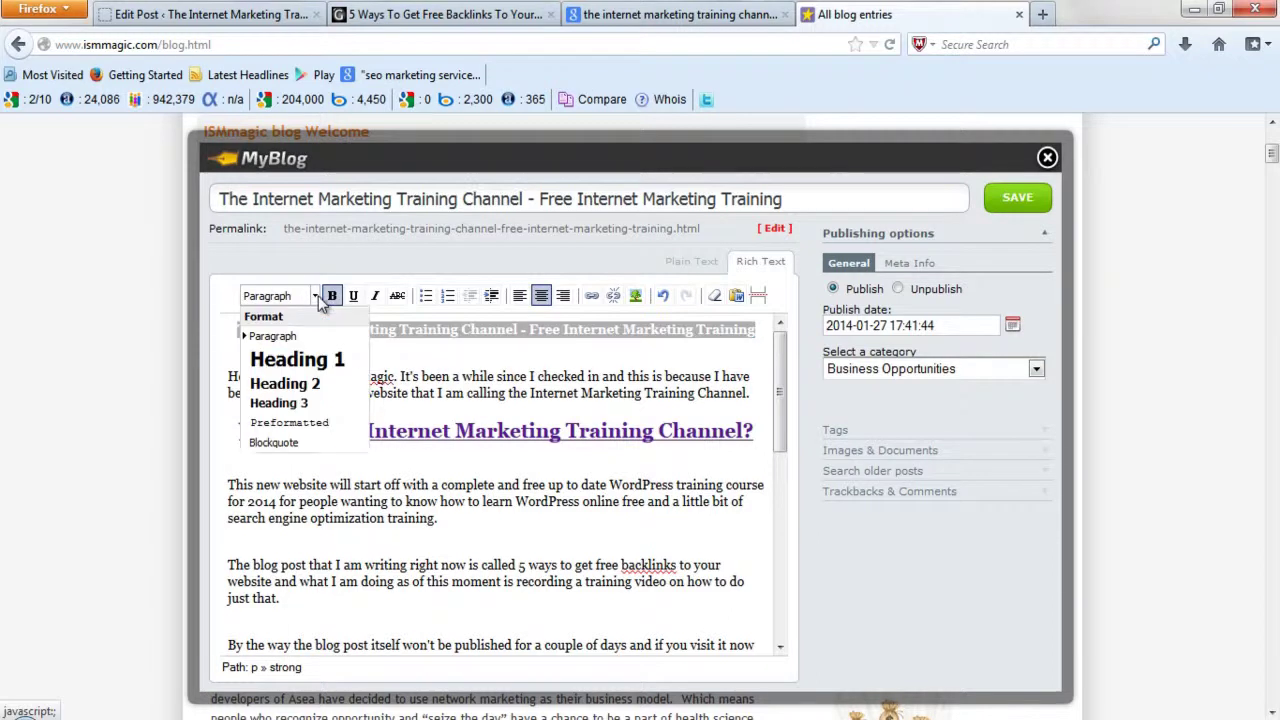
pyautogui.click(293, 360)
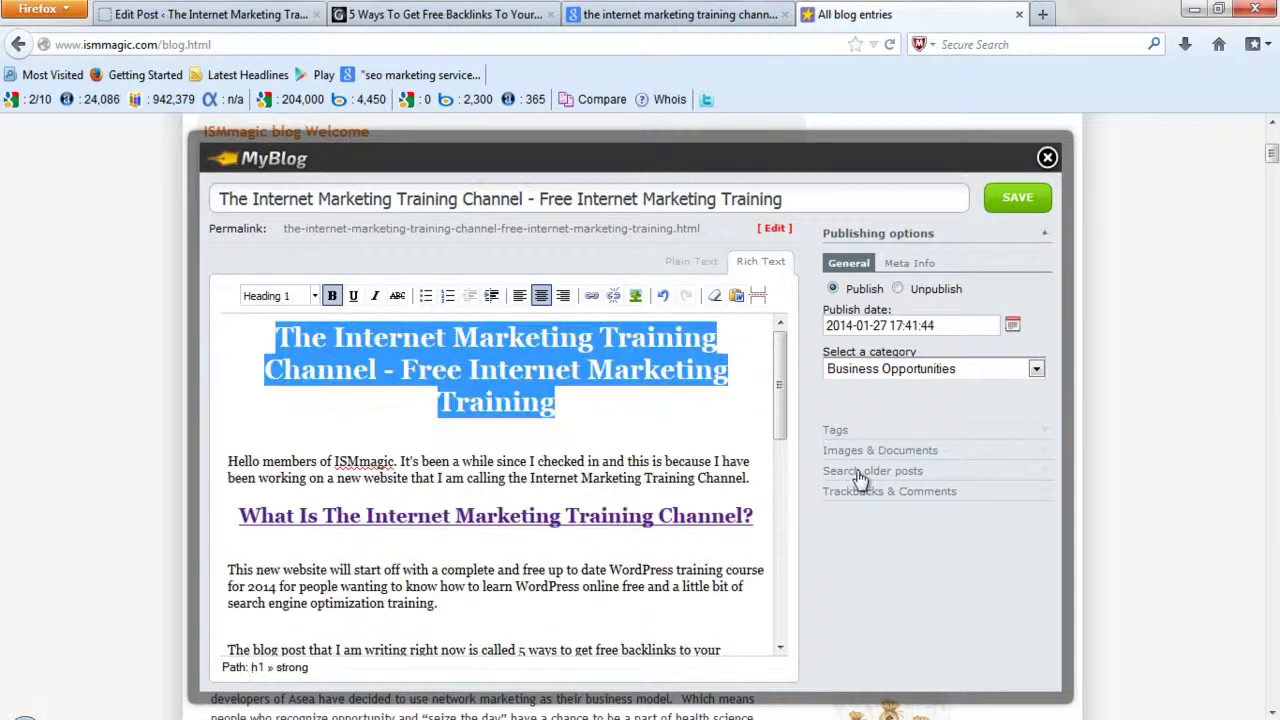
pyautogui.moveTo(780, 385); pyautogui.dragTo(780, 468)
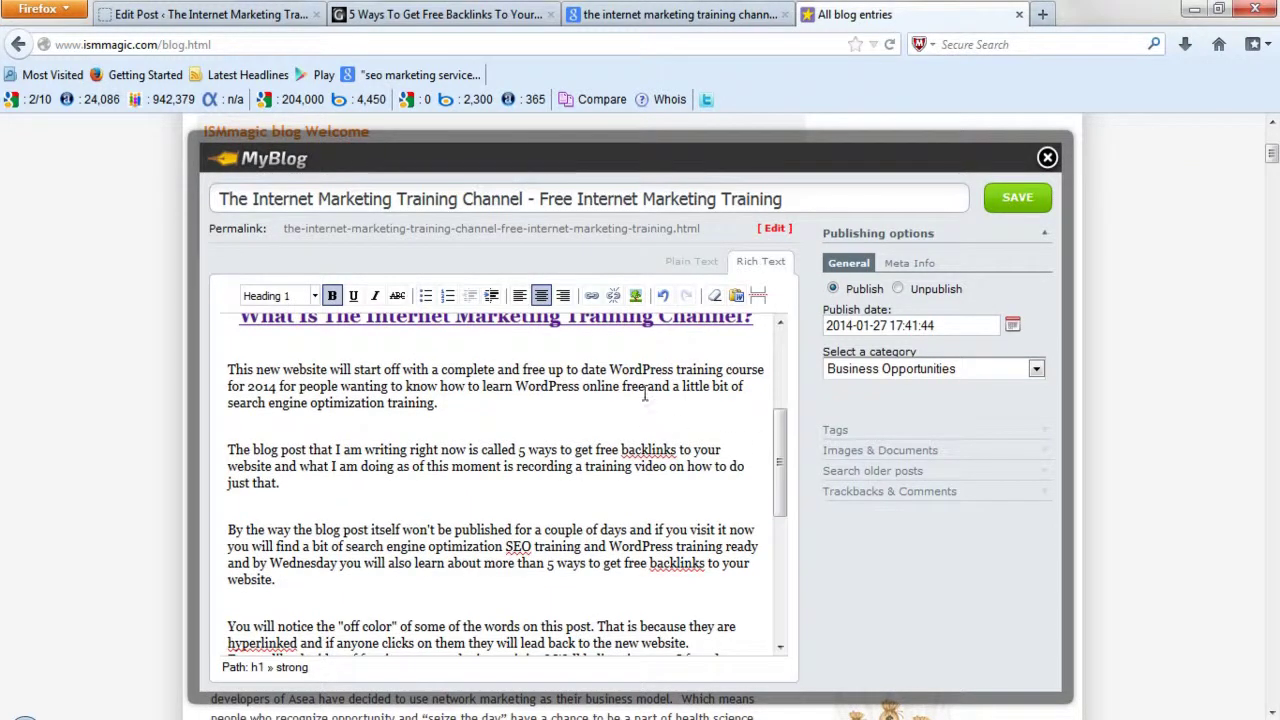
pyautogui.moveTo(645, 392); pyautogui.dragTo(440, 390)
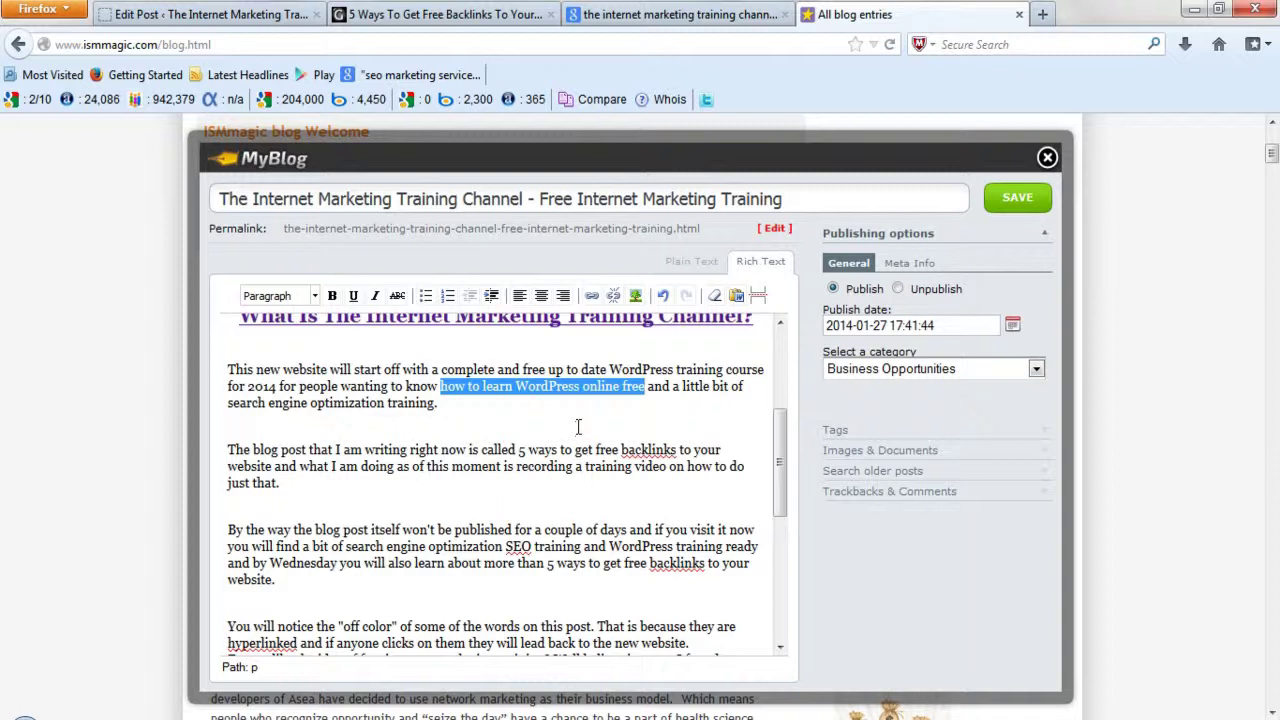
# - Link 'how to learn WordPress online free' to its page, titled 'How To Learn WordPress Online Free'
pyautogui.click(592, 296)
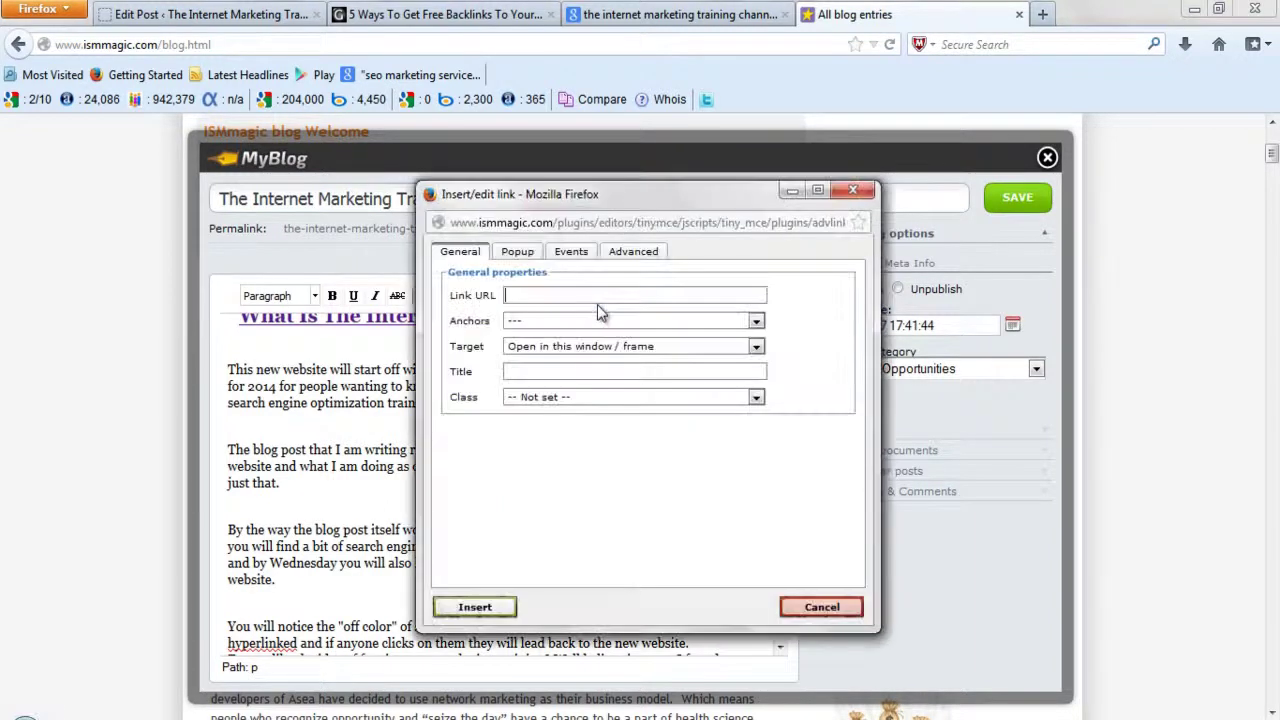
pyautogui.write('http://ismtrainingchannel.com/internet-marketing-training-channel-learning-wordpress')
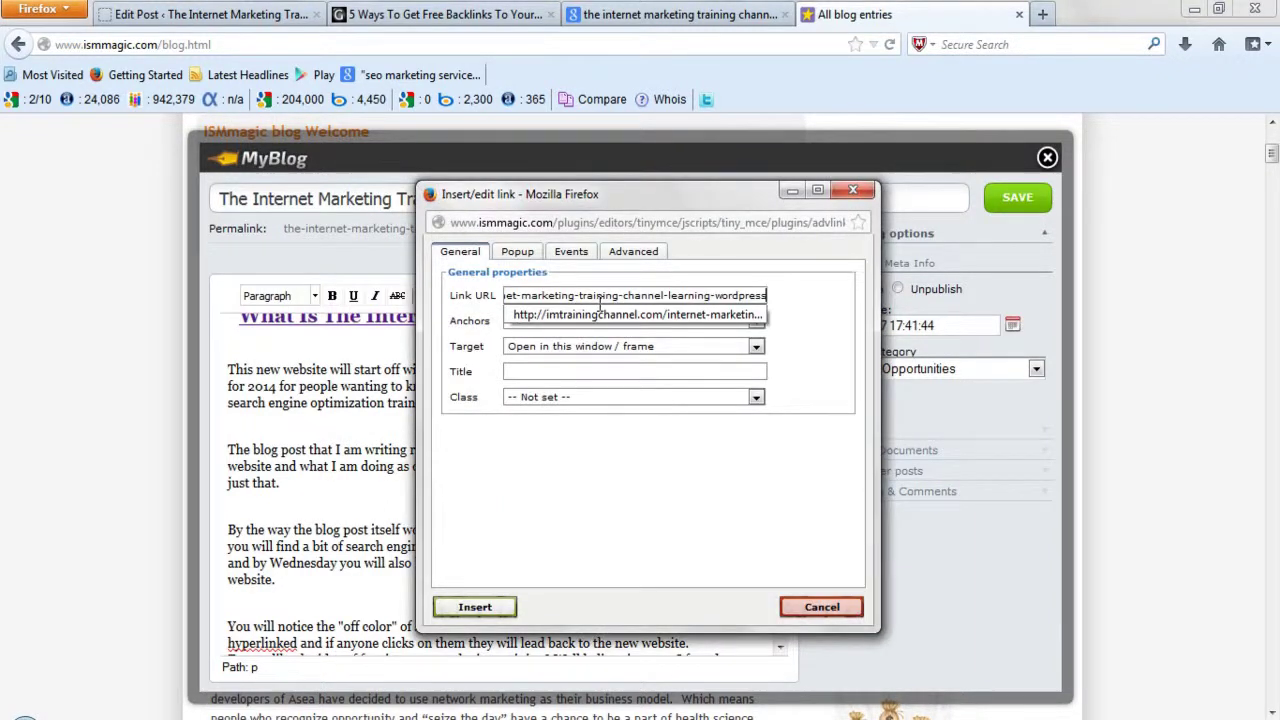
pyautogui.click(547, 372)
pyautogui.write('How')
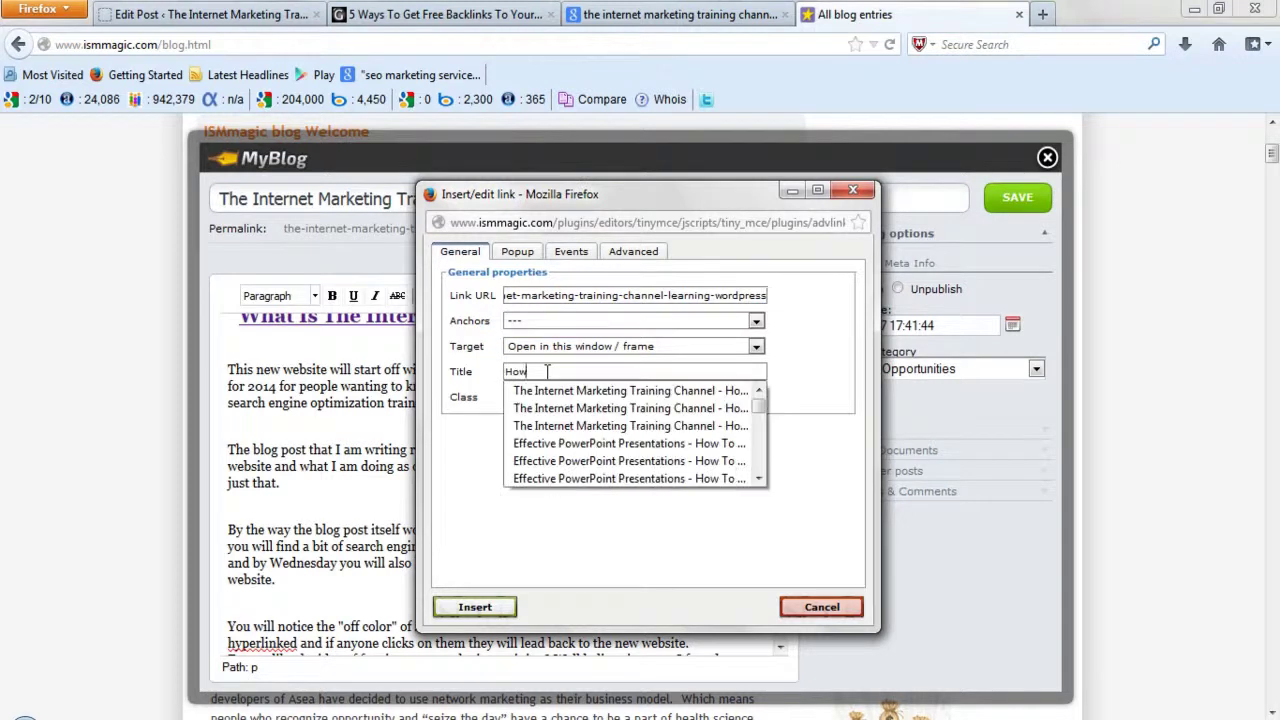
pyautogui.write(' To Le')
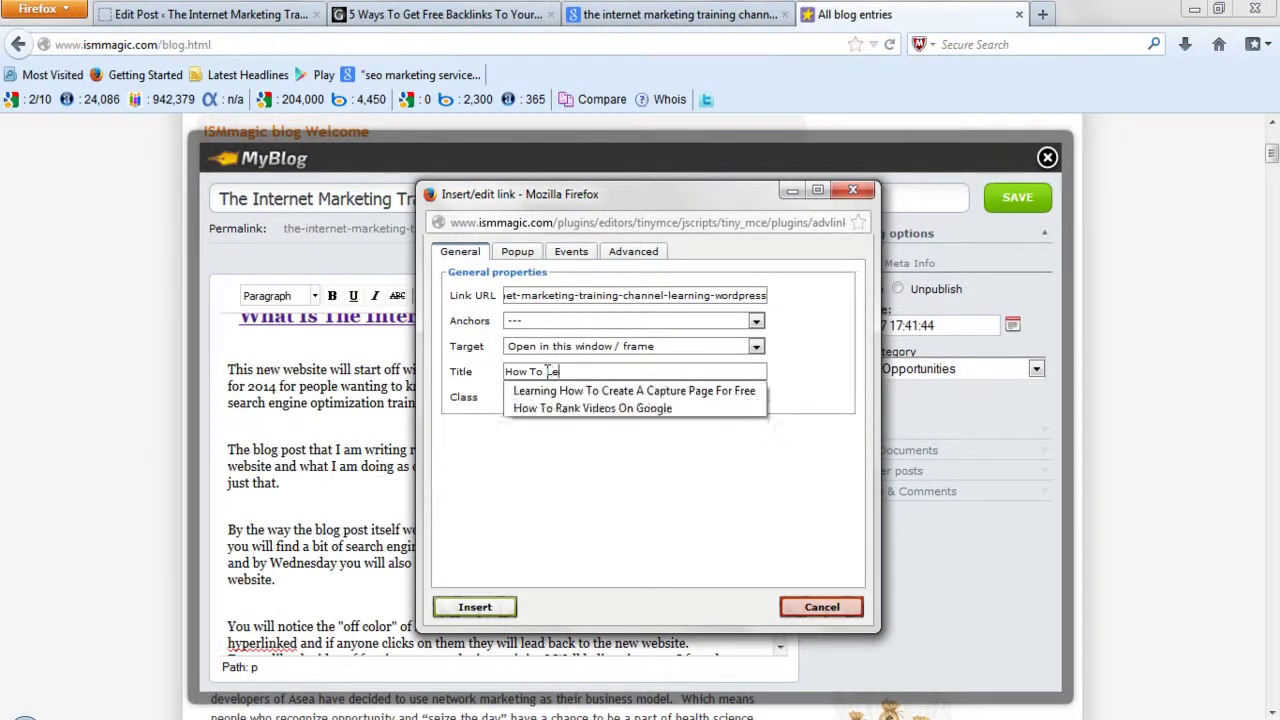
pyautogui.write('arn WordPress Online Free')
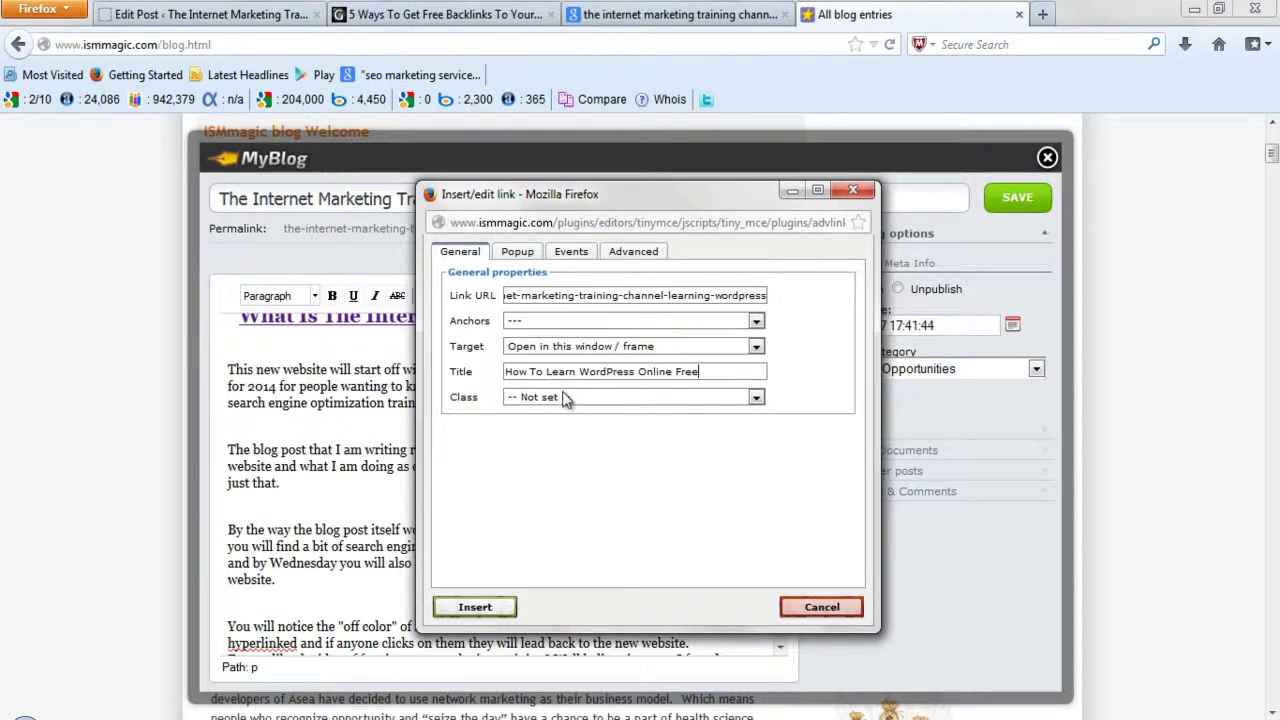
pyautogui.click(476, 607)
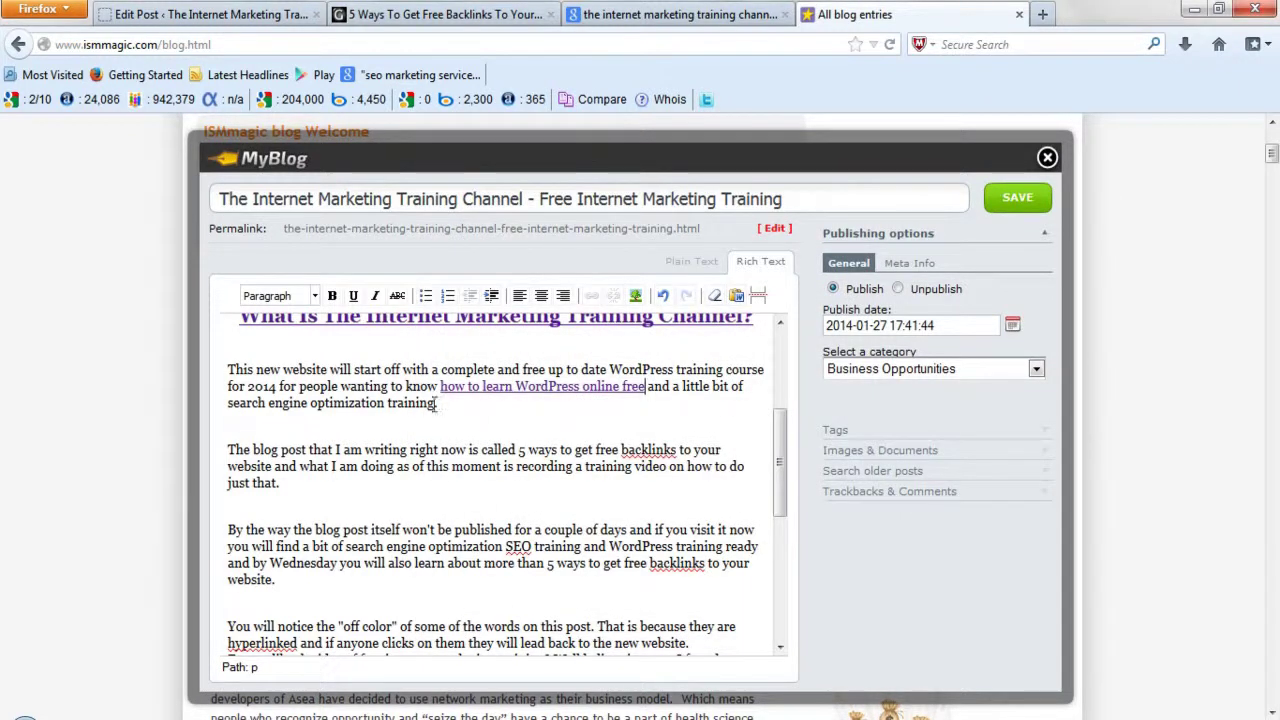
# - Link 'search engine optimization training' to its page, titled 'Search Engine Optimization Training'
pyautogui.moveTo(435, 402); pyautogui.dragTo(229, 402)
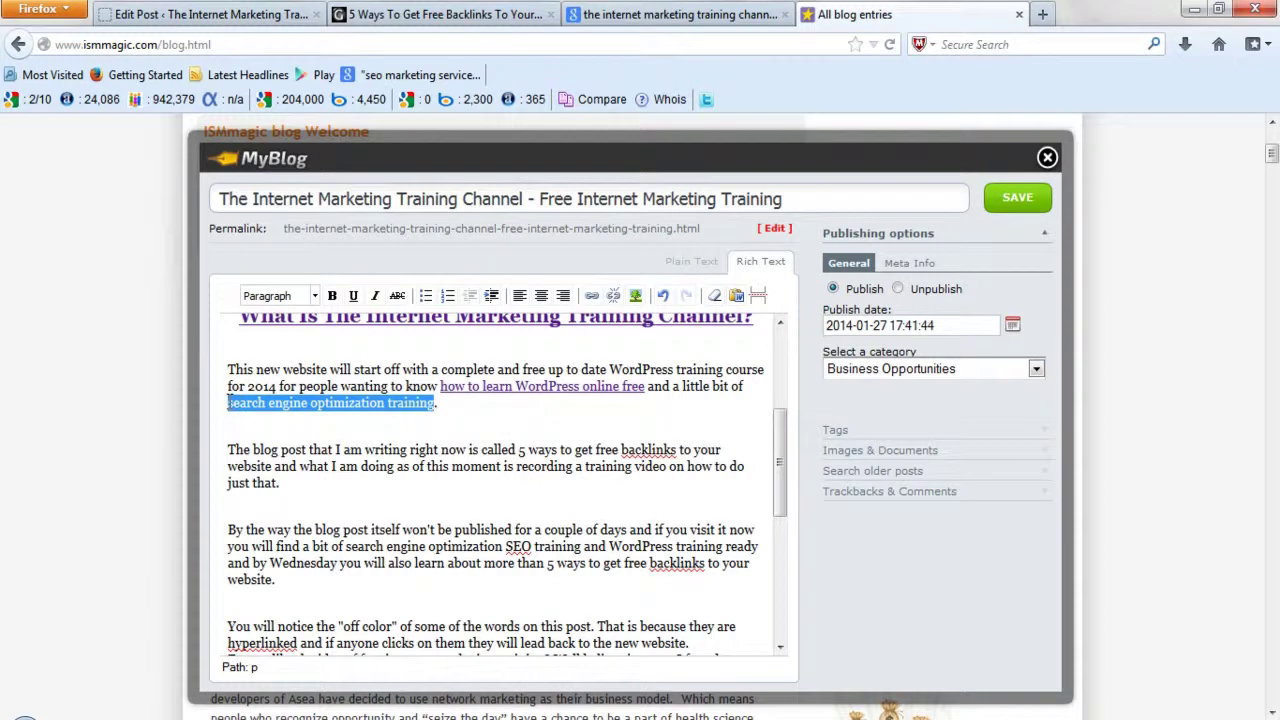
pyautogui.click(591, 296)
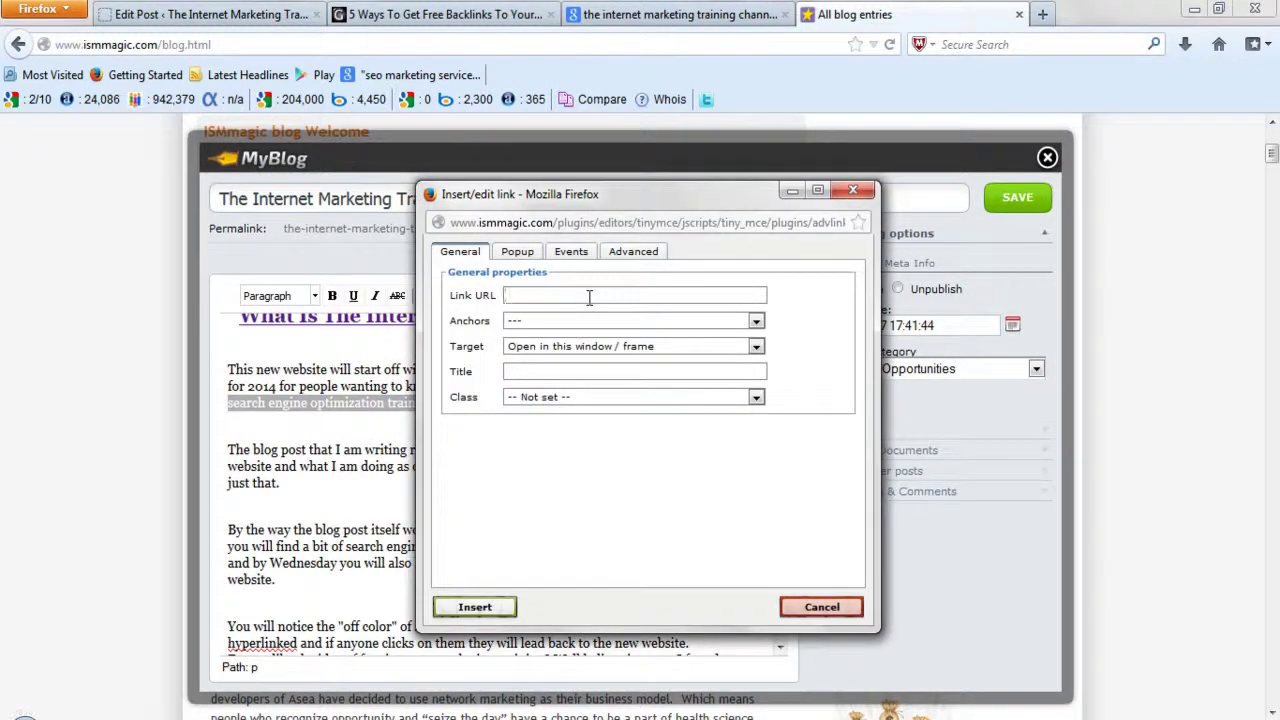
pyautogui.write('http://internetmarketingtrainingchannel.com/search-engine-optimization-training')
pyautogui.click(593, 371)
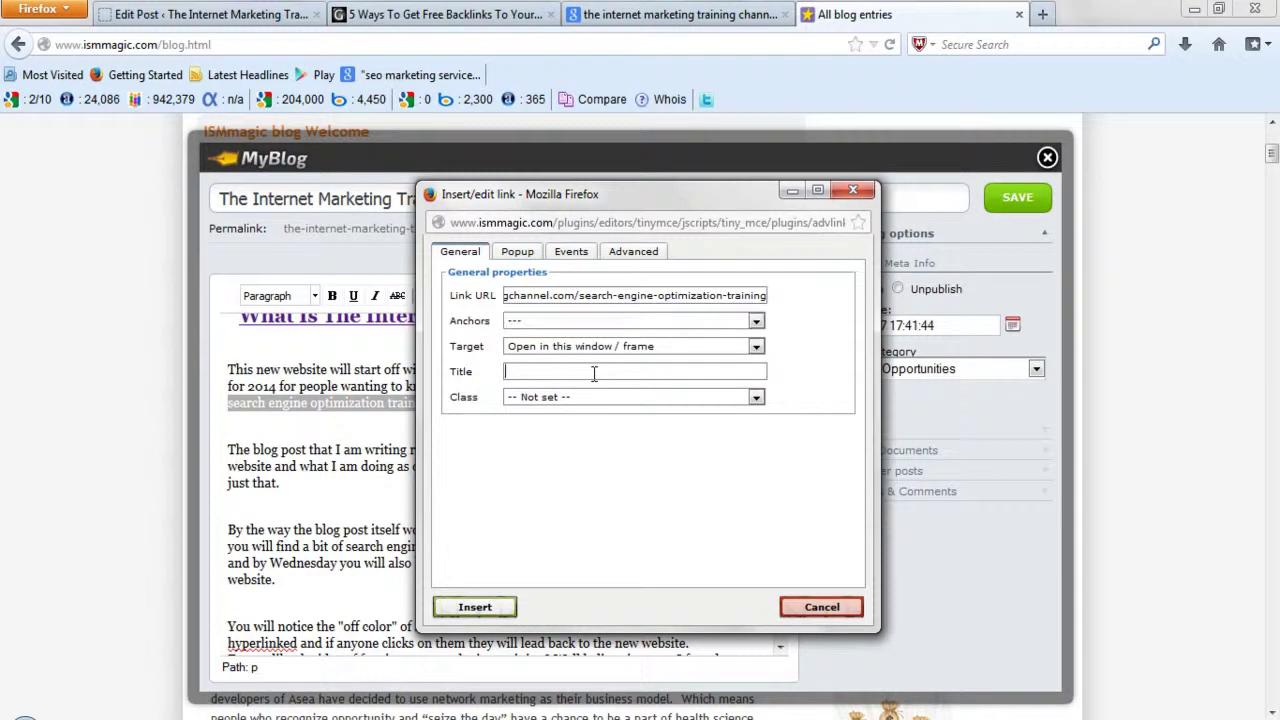
pyautogui.write('Searc')
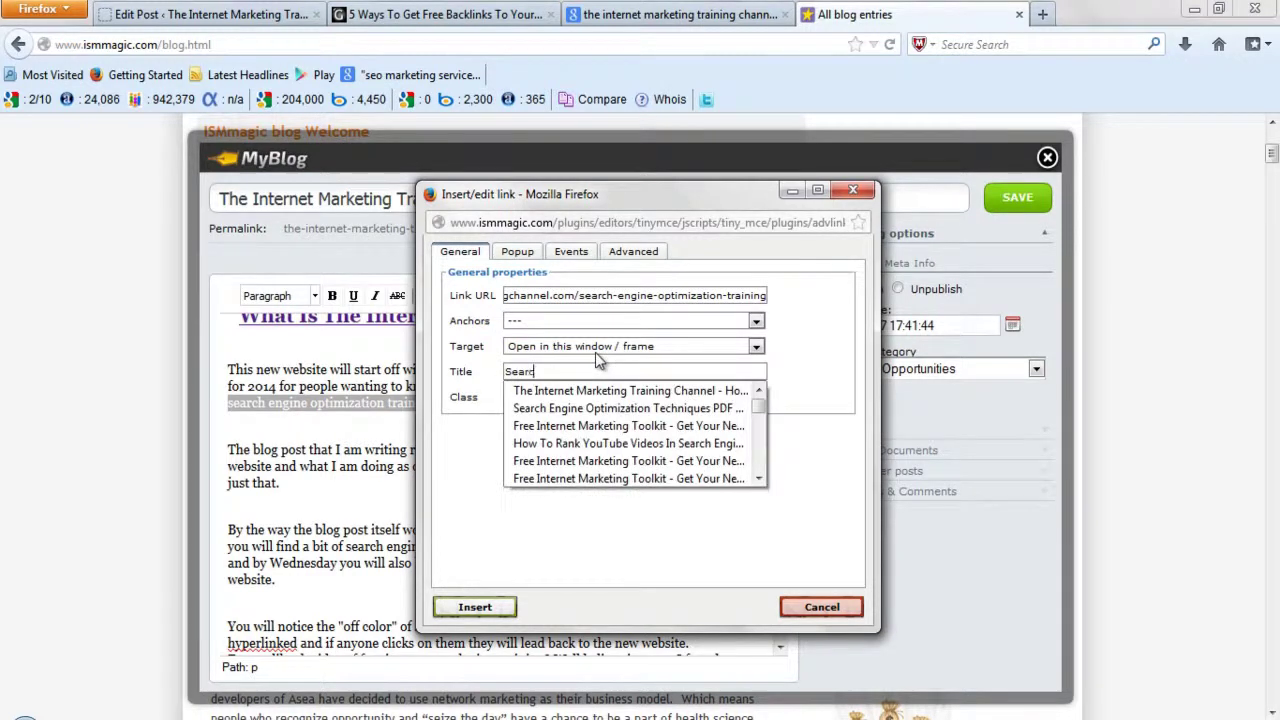
pyautogui.write('h Engi')
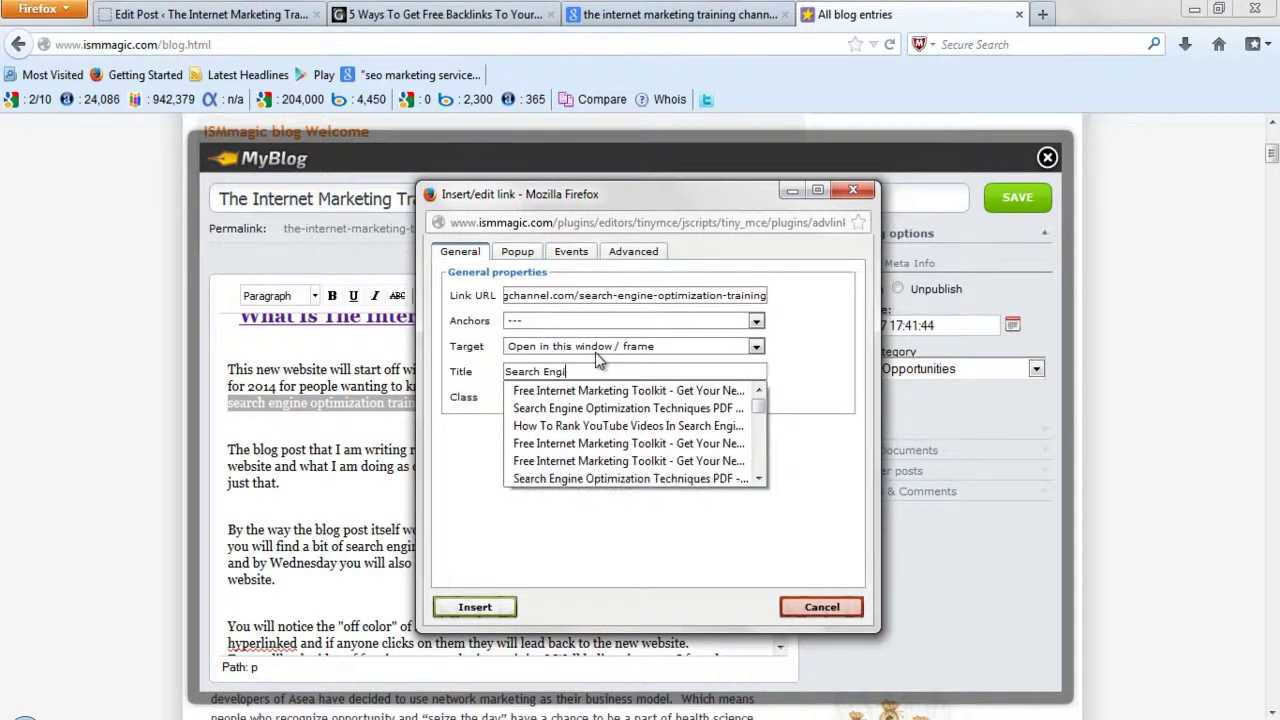
pyautogui.write('ne Optimization Training')
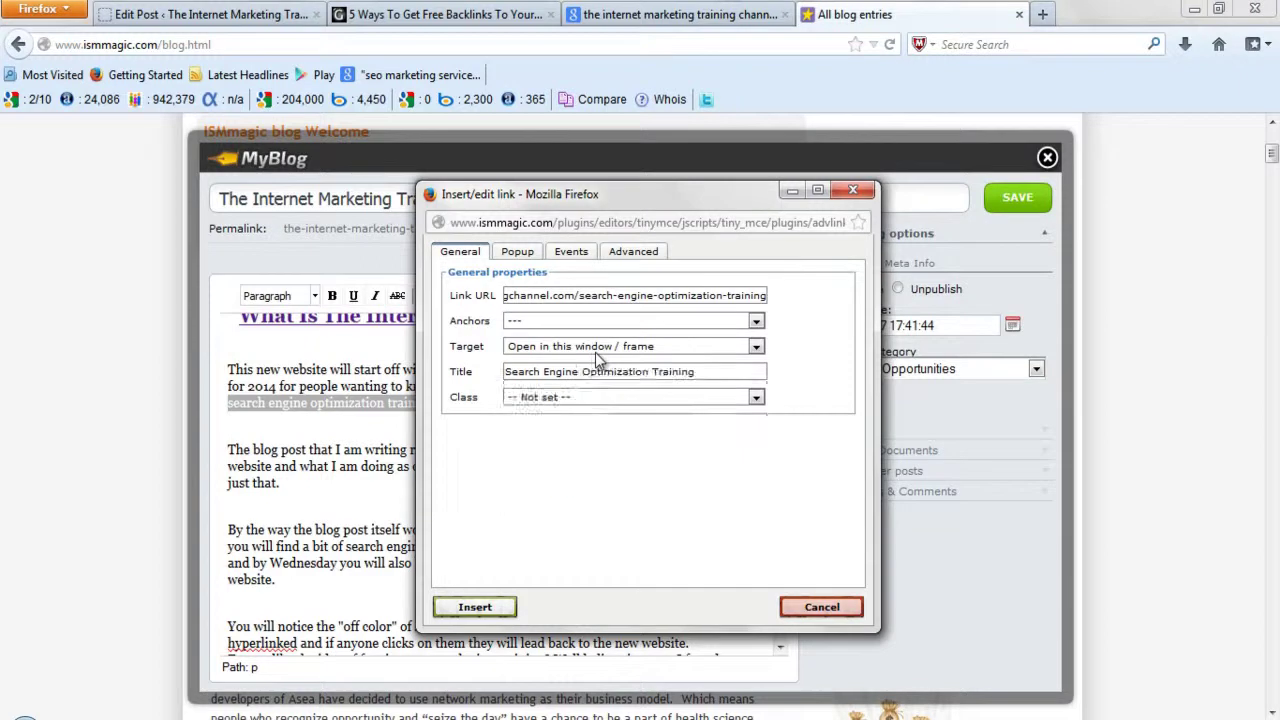
pyautogui.click(500, 606)
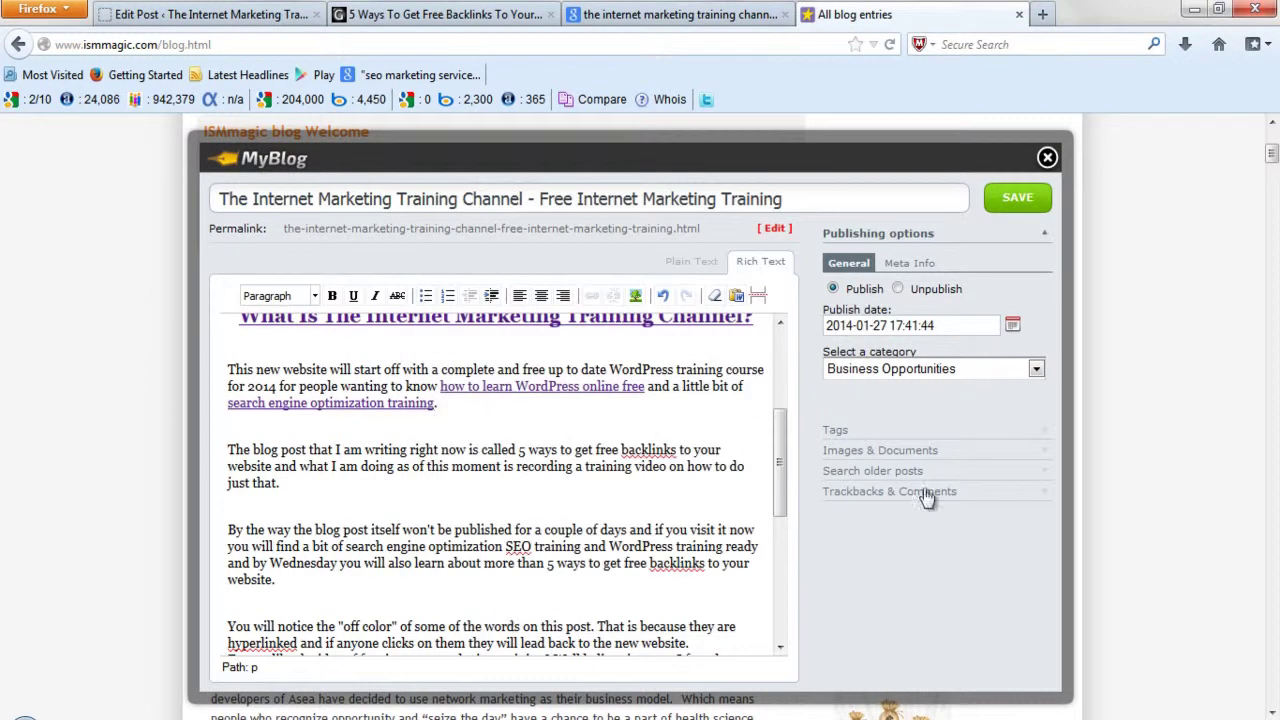
# - Correct 'Maketing' to 'Marketing' in the closing site-name line
pyautogui.moveTo(783, 437); pyautogui.dragTo(776, 510)
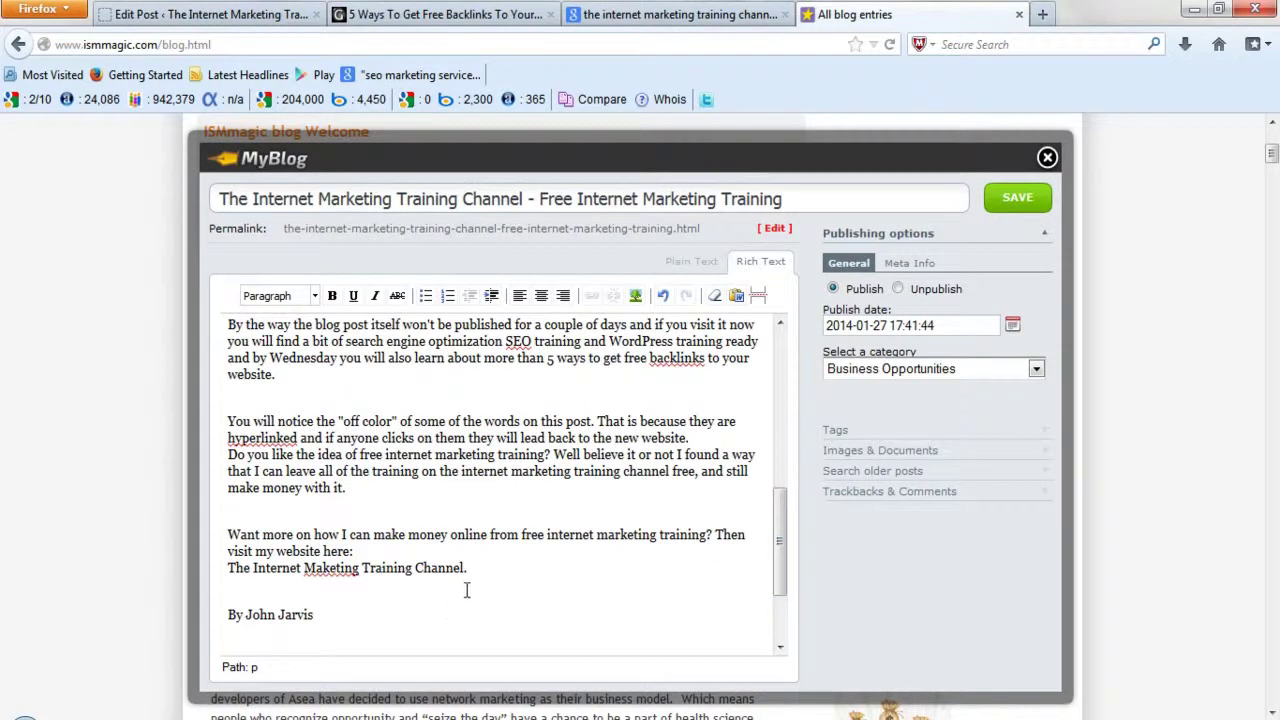
pyautogui.moveTo(464, 568); pyautogui.dragTo(211, 573)
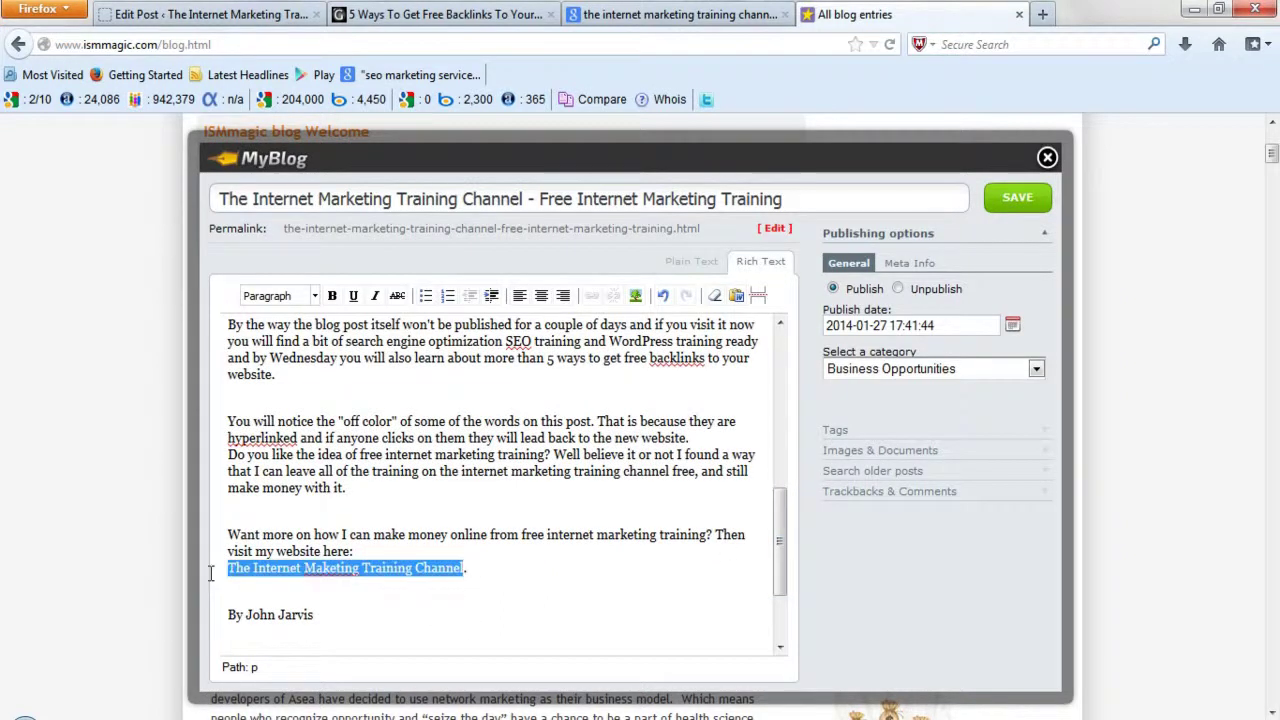
pyautogui.click(324, 572)
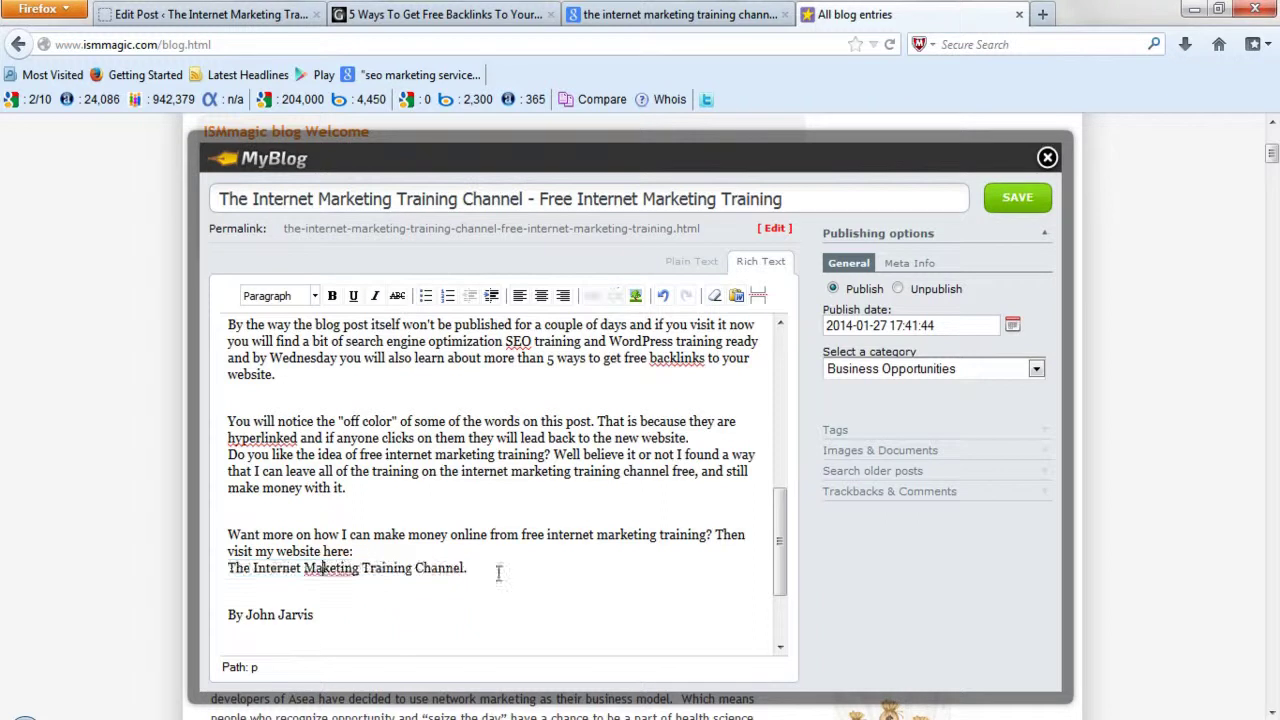
pyautogui.write('r')
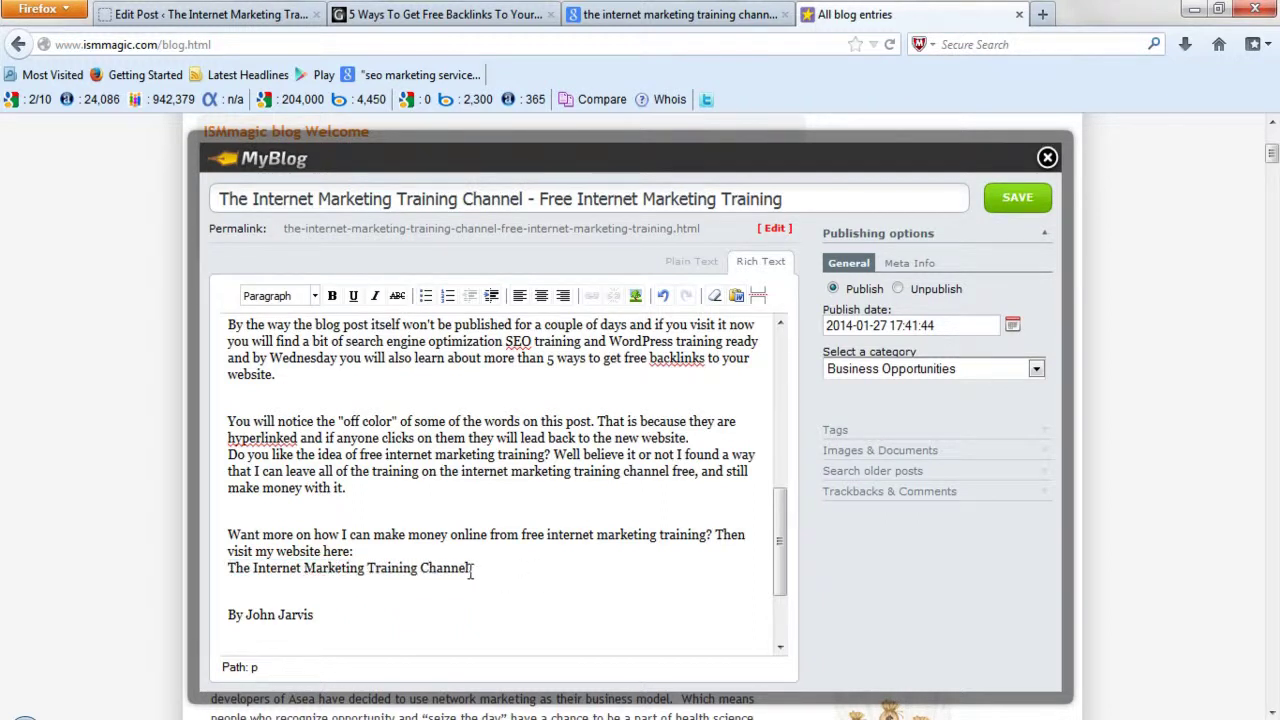
pyautogui.moveTo(468, 568); pyautogui.dragTo(228, 572)
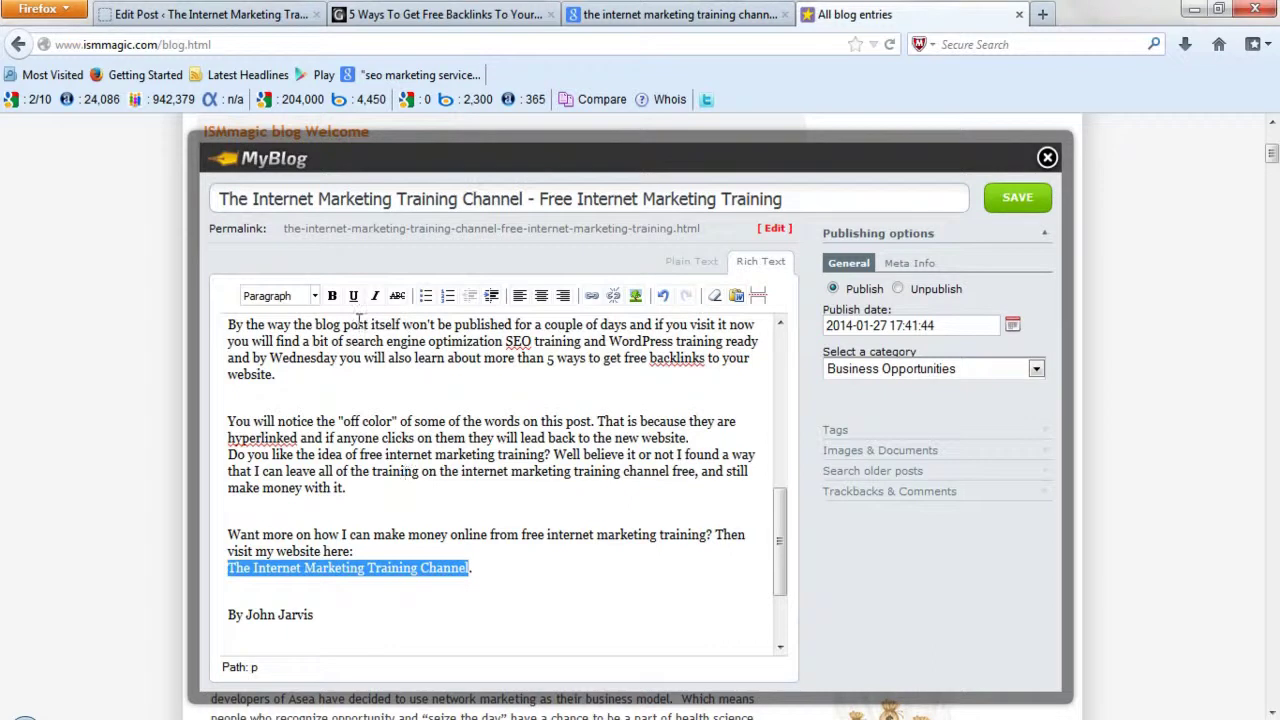
pyautogui.click(332, 295)
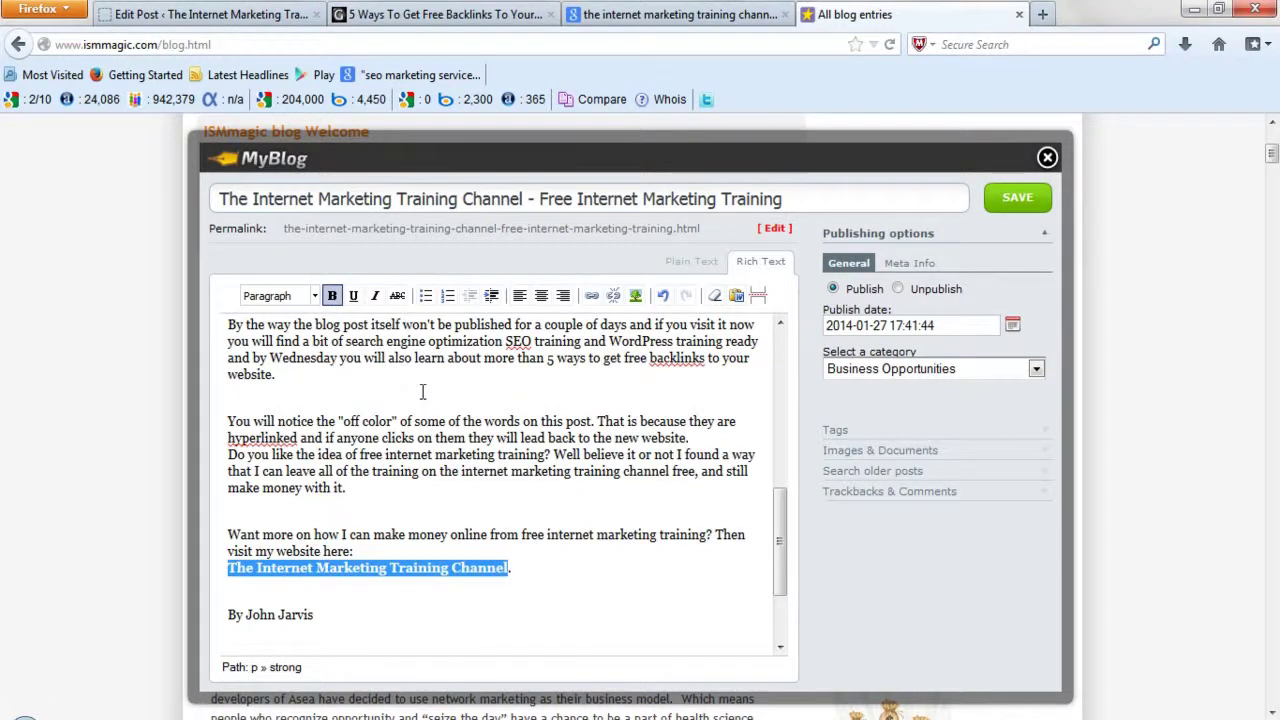
pyautogui.click(591, 297)
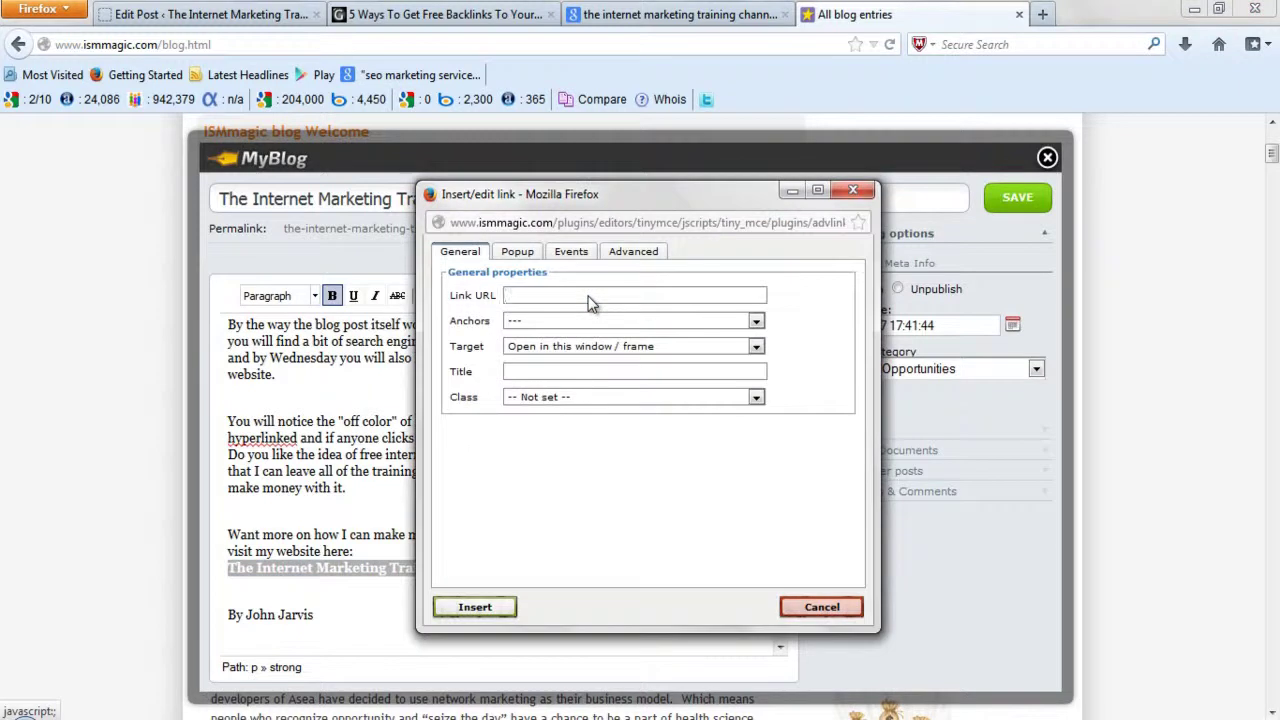
pyautogui.write('http://imtrainingchannel.com/')
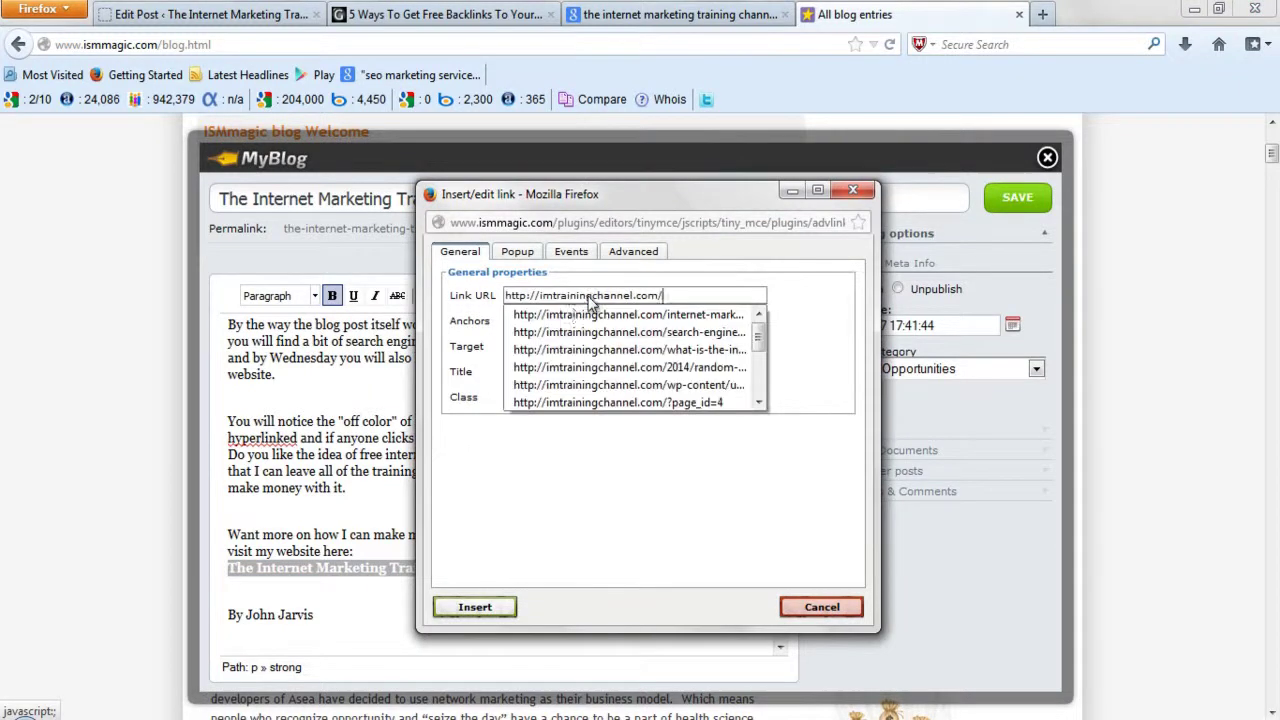
pyautogui.click(792, 258)
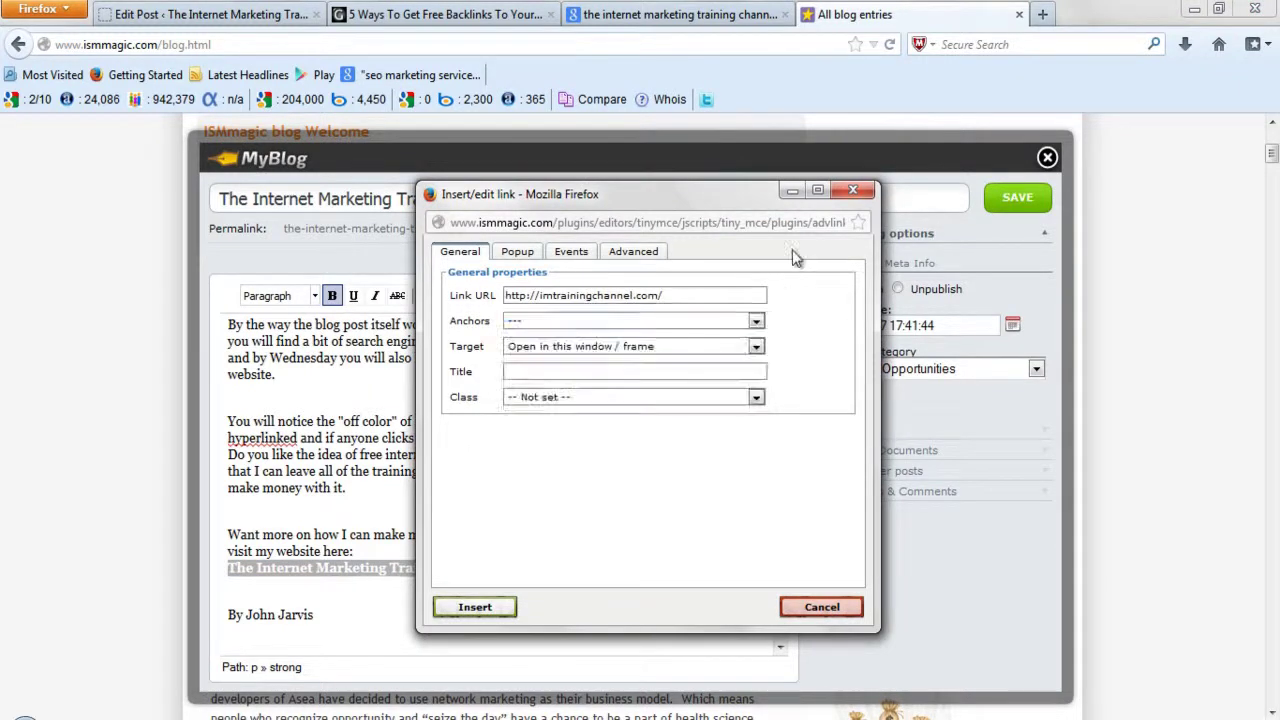
pyautogui.click(588, 371)
pyautogui.write('http://imtrainingchannel.com/')
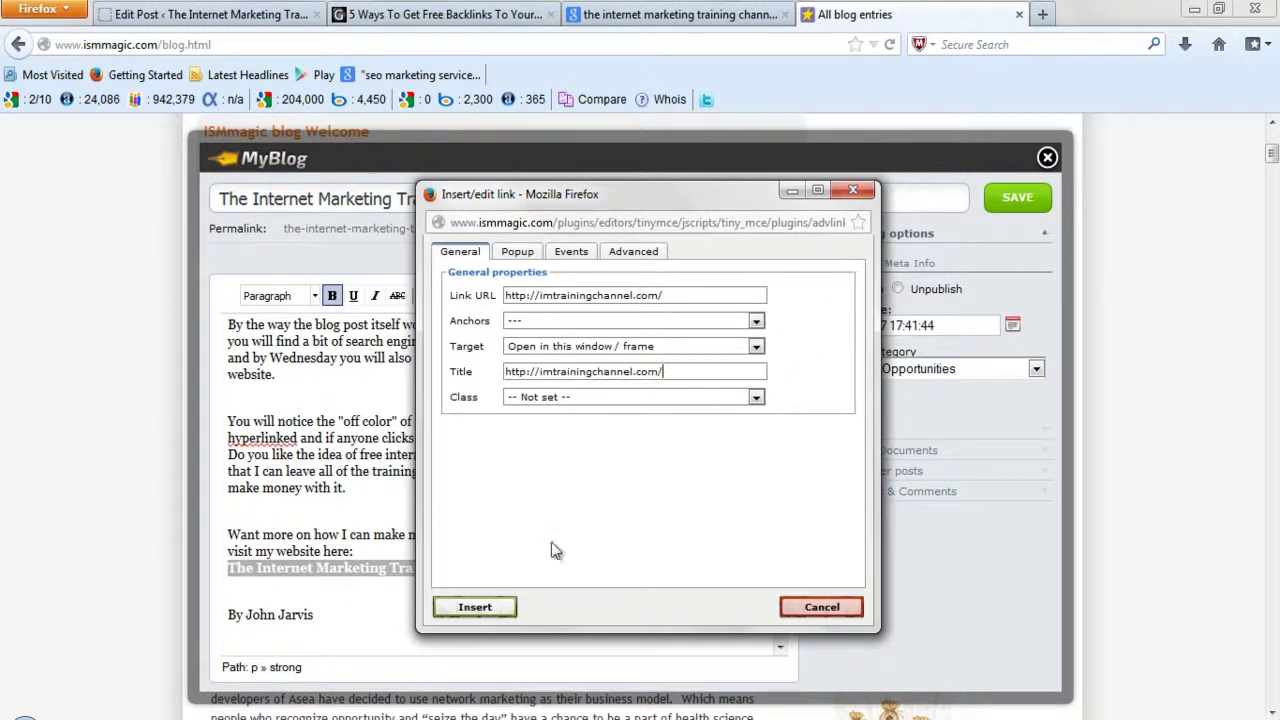
pyautogui.click(475, 609)
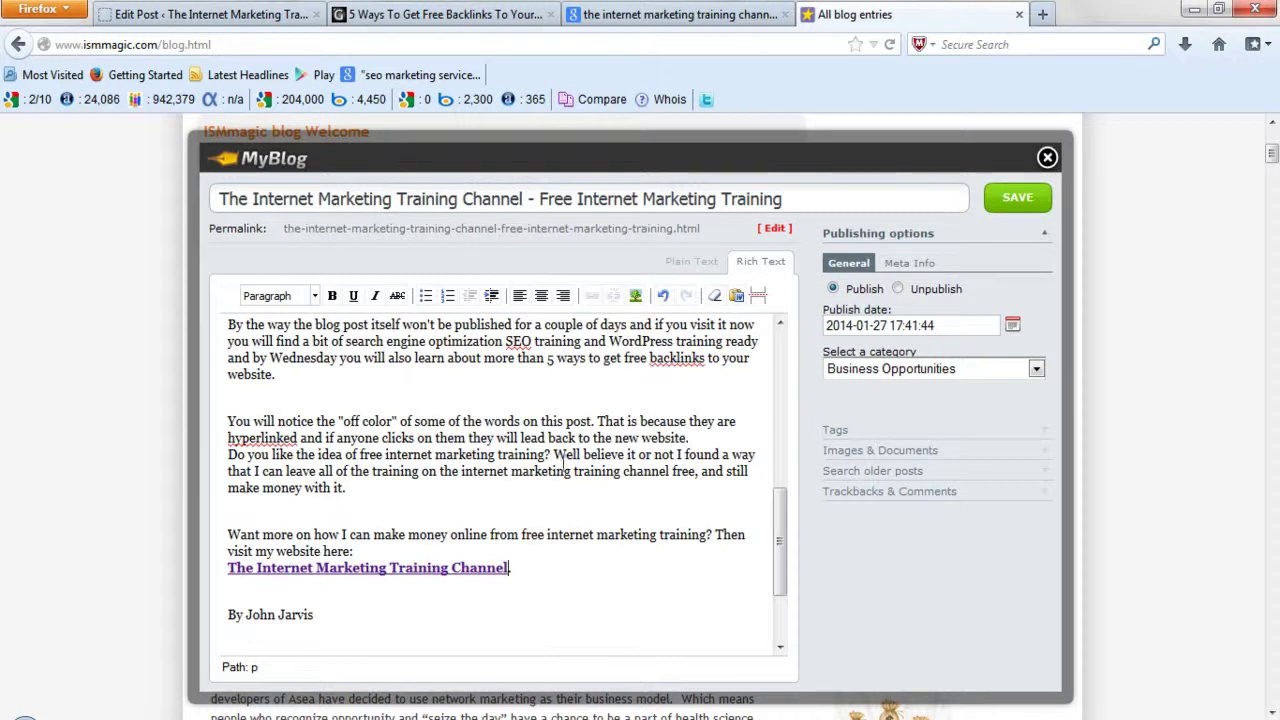
# - Link '5 ways to get free backlinks to your website' to the backlinks article with a matching title
pyautogui.moveTo(549, 362); pyautogui.dragTo(273, 381)
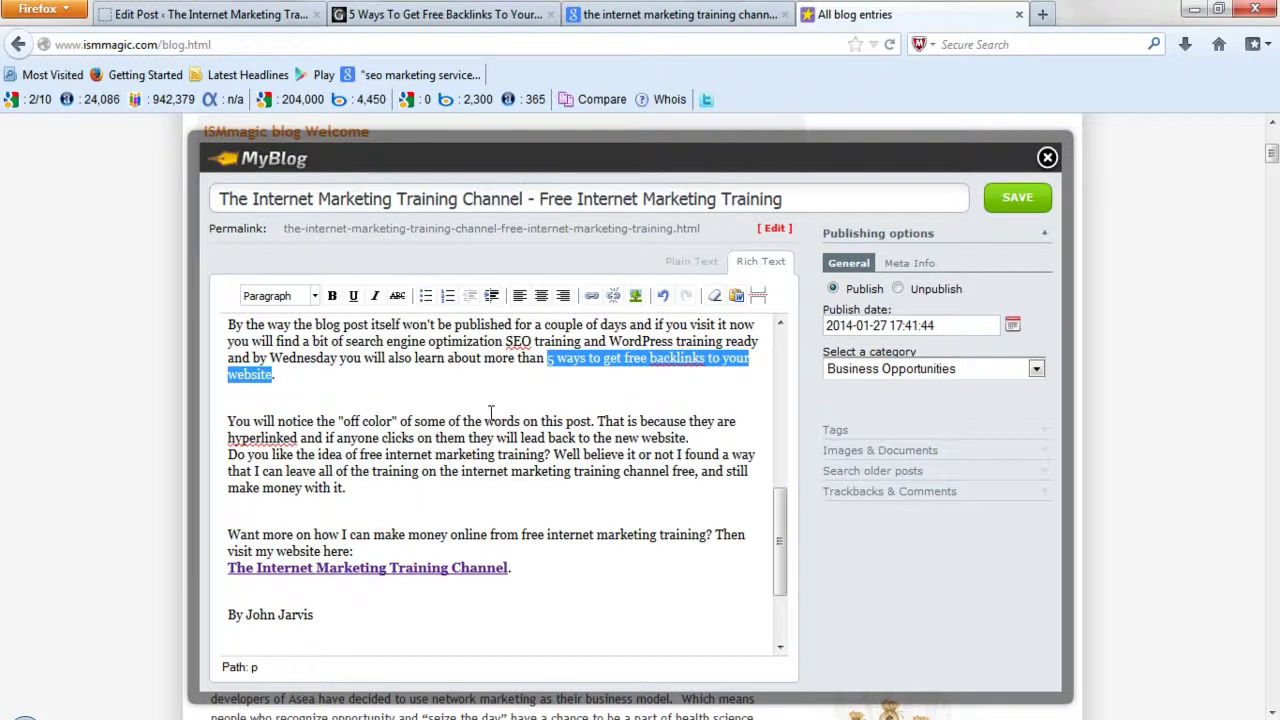
pyautogui.click(591, 296)
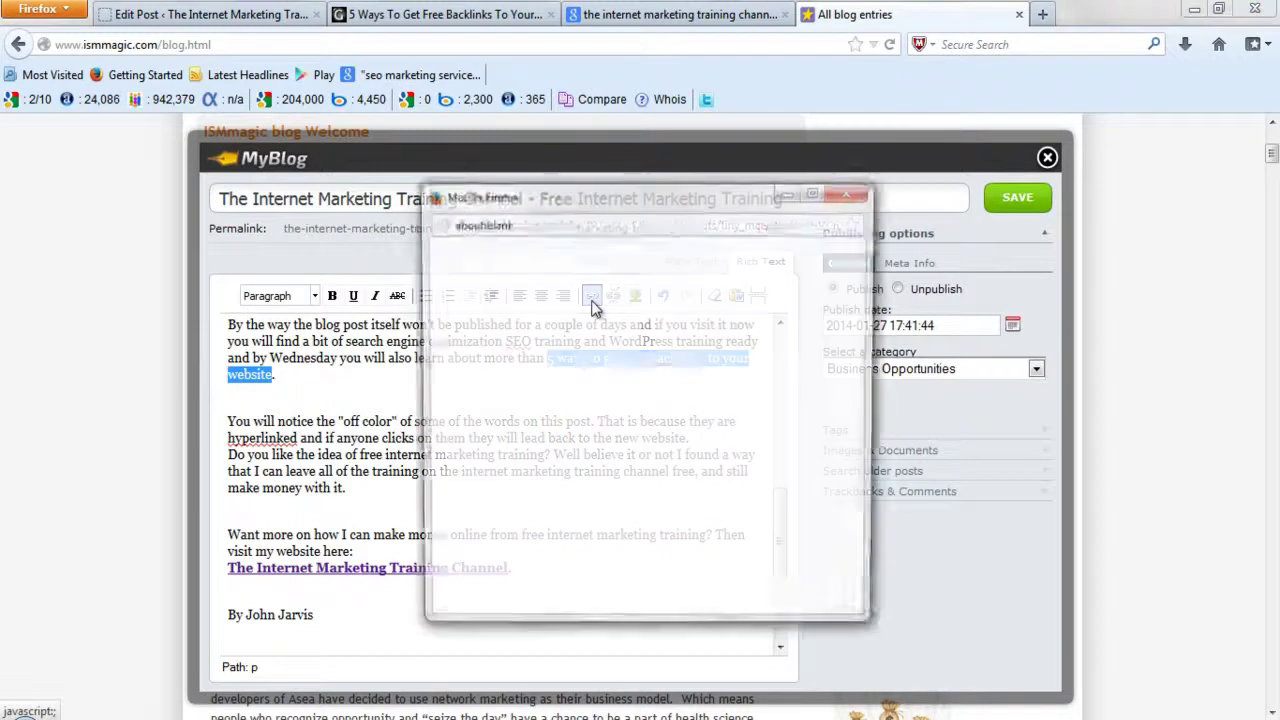
pyautogui.click(594, 300)
pyautogui.write('http://imtrainingchannel.com/2014/5-ways-to-get-free-backlinks-to-your-website')
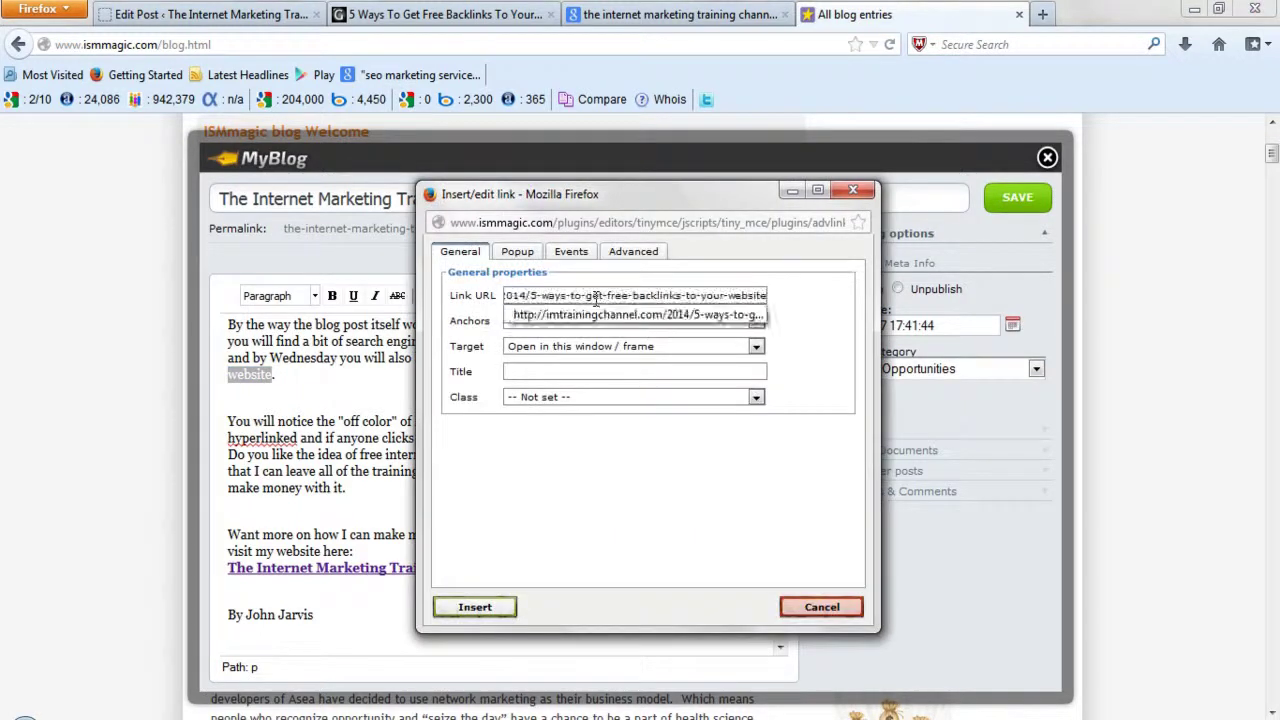
pyautogui.click(601, 371)
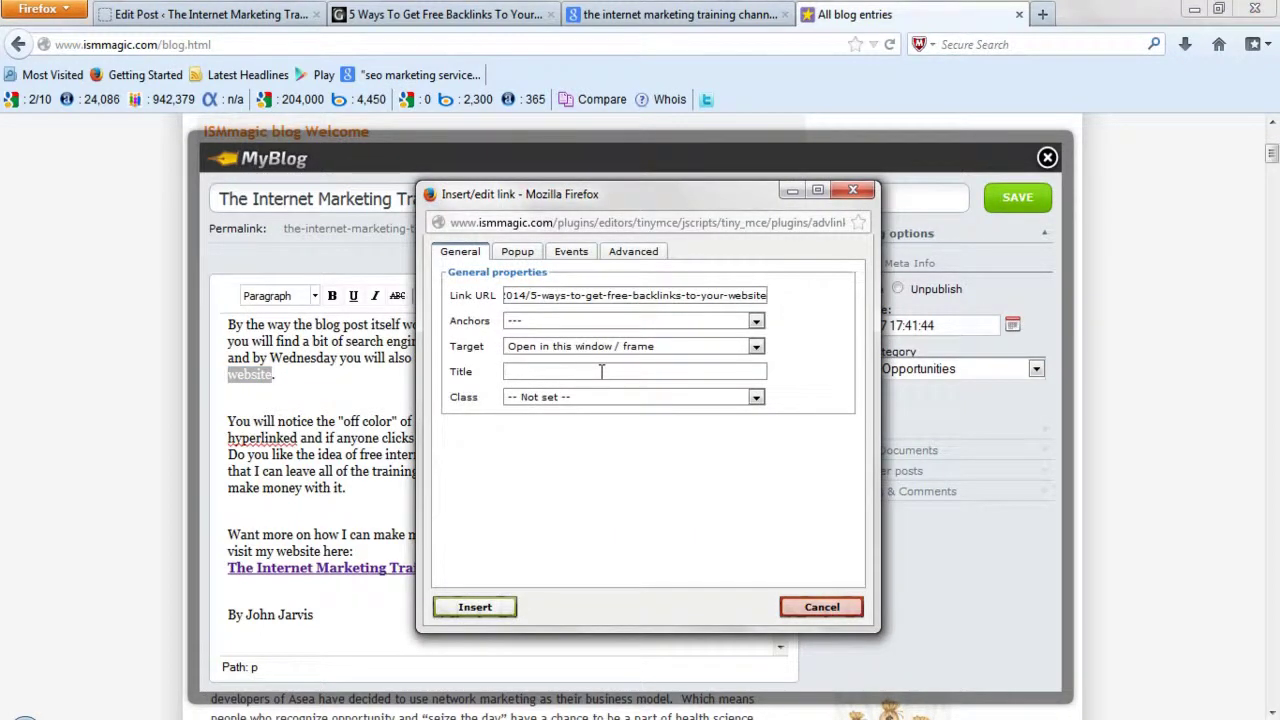
pyautogui.write('5 W')
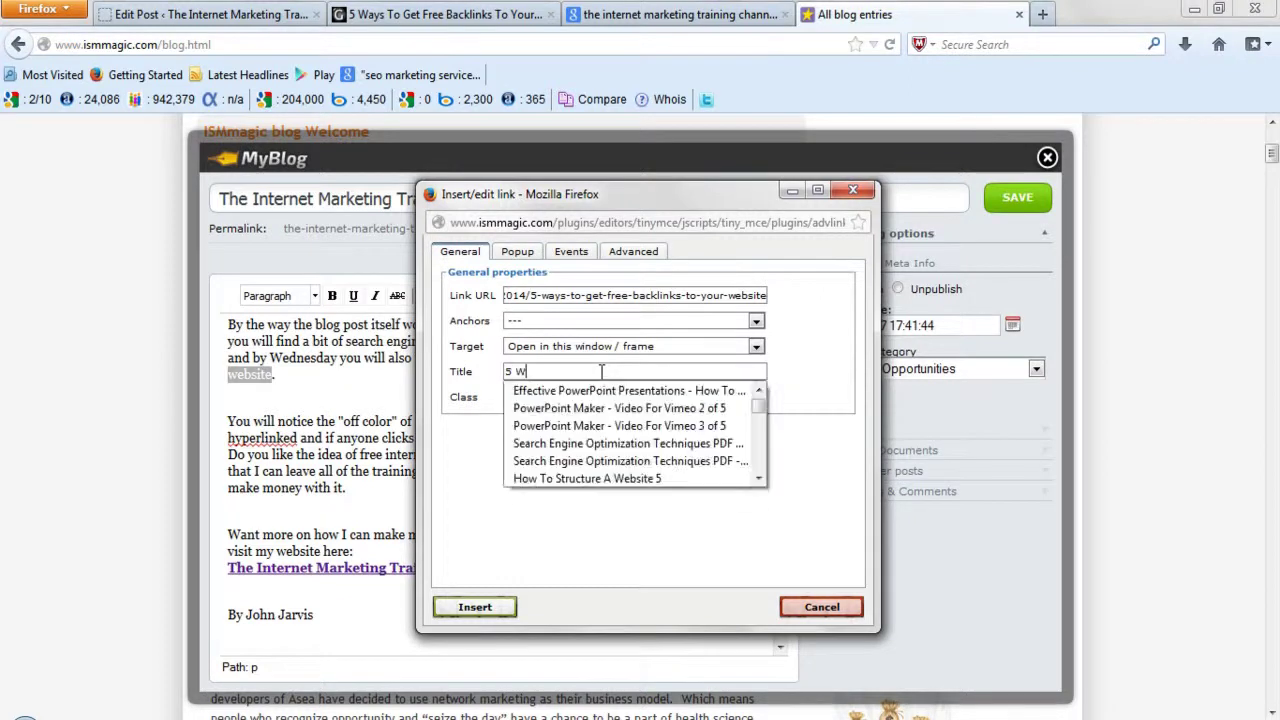
pyautogui.write('ays')
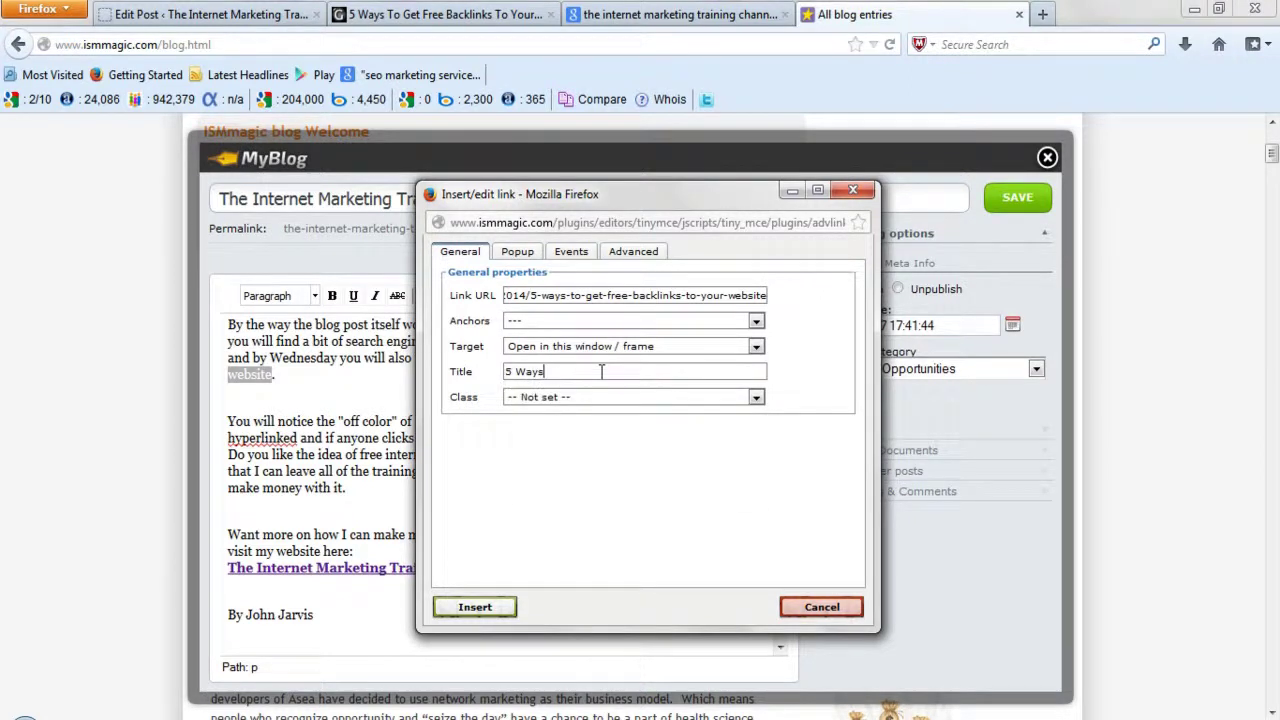
pyautogui.write(' To')
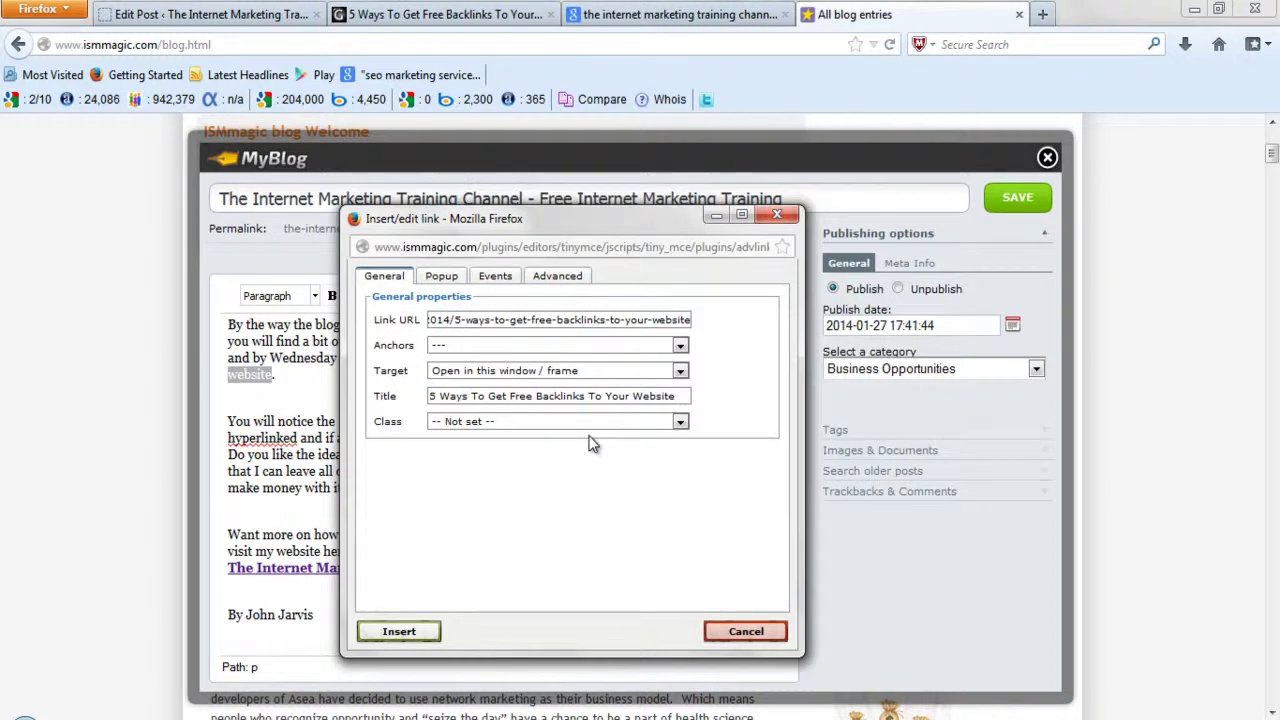
pyautogui.click(399, 632)
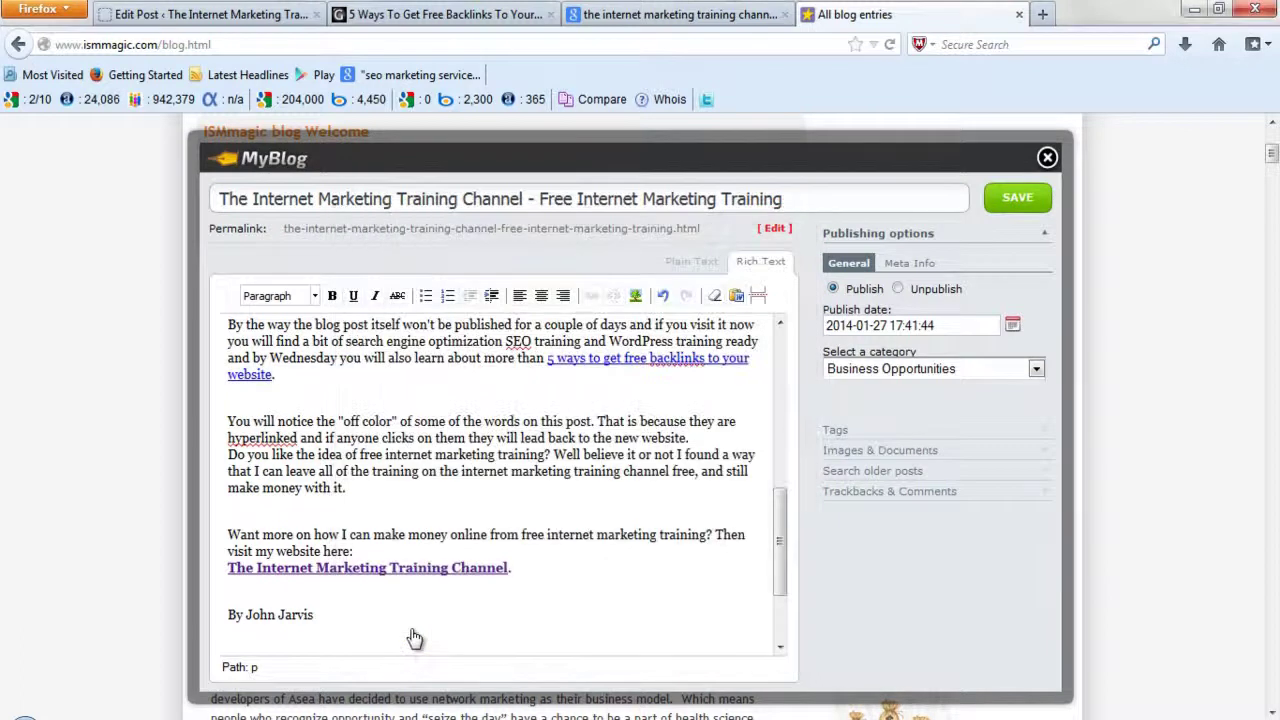
# - Save the finished post with the Click Here For Details image so it goes live
pyautogui.moveTo(781, 545); pyautogui.dragTo(782, 590)
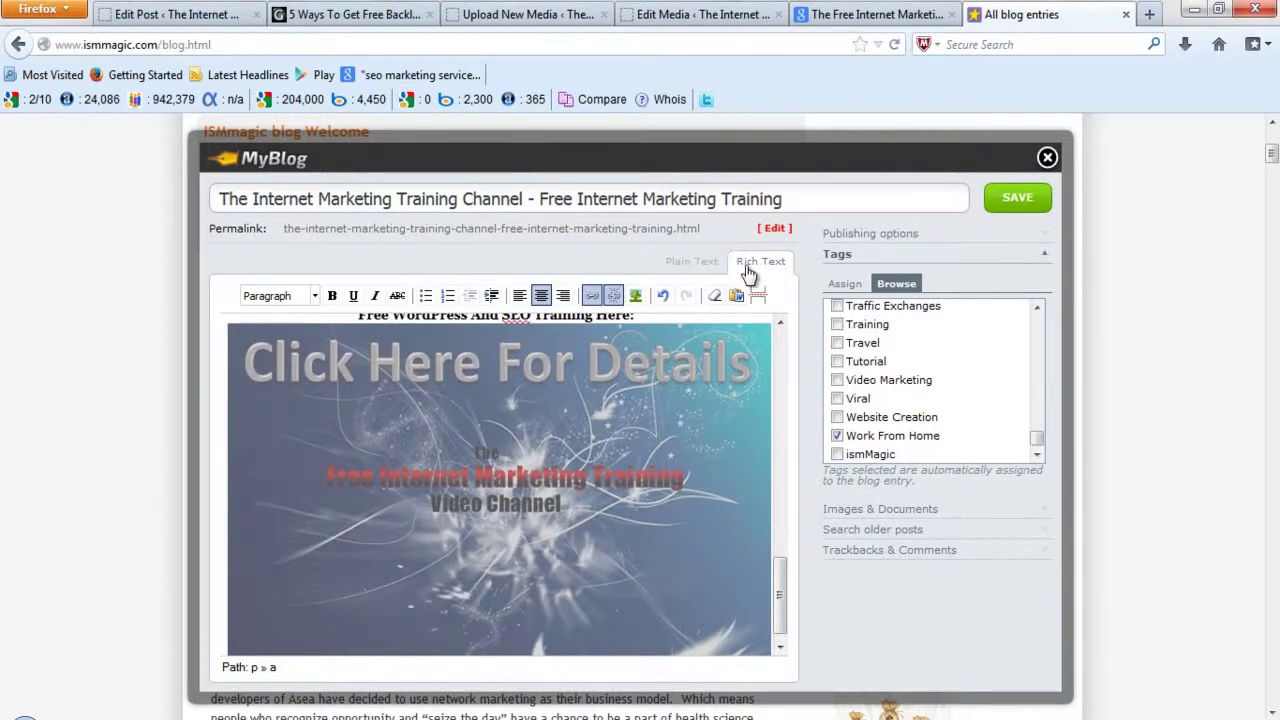
pyautogui.click(1010, 205)
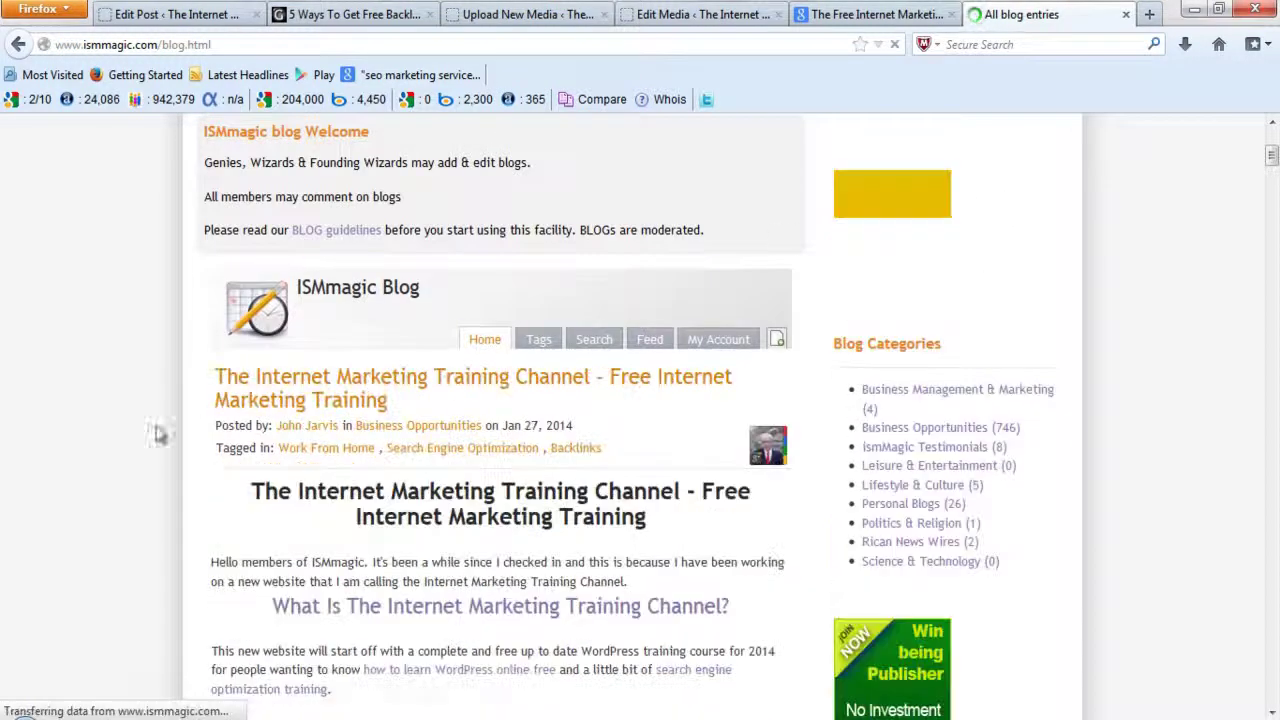
# - Test the 'What Is The Internet Marketing Training Channel?' heading link, then return to the post
pyautogui.scroll(-5, 80, 378)
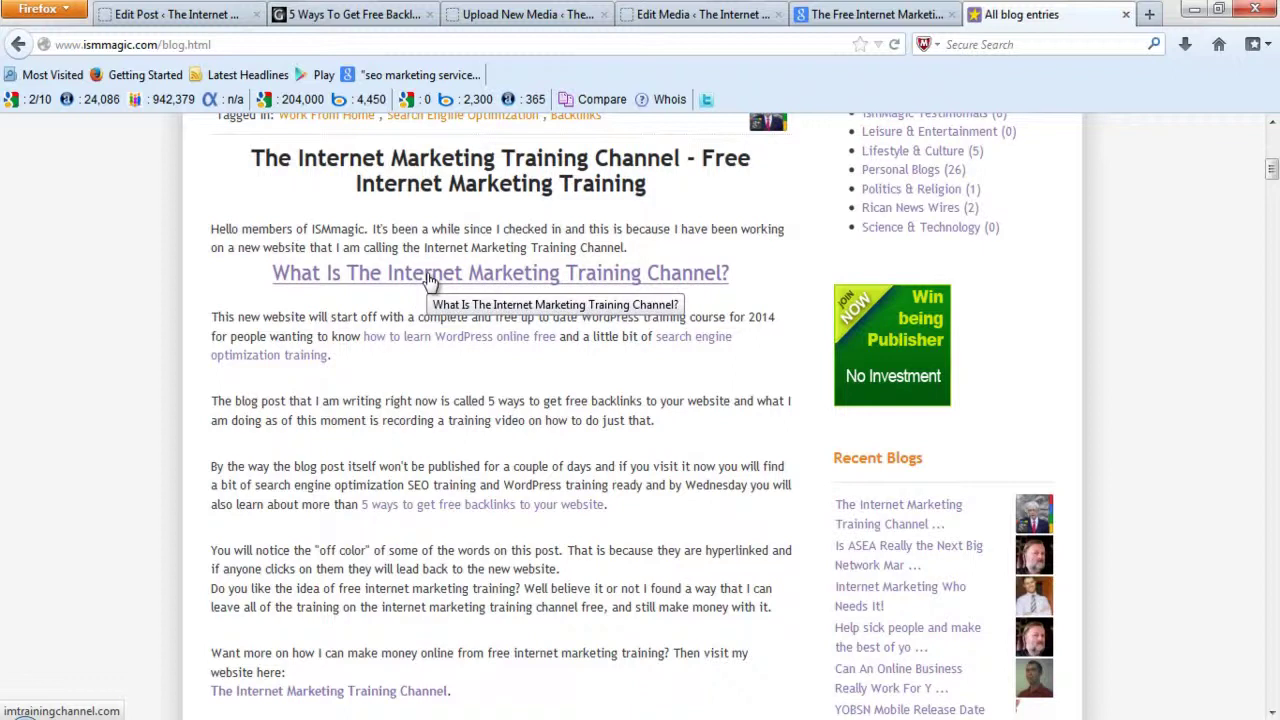
pyautogui.click(428, 278)
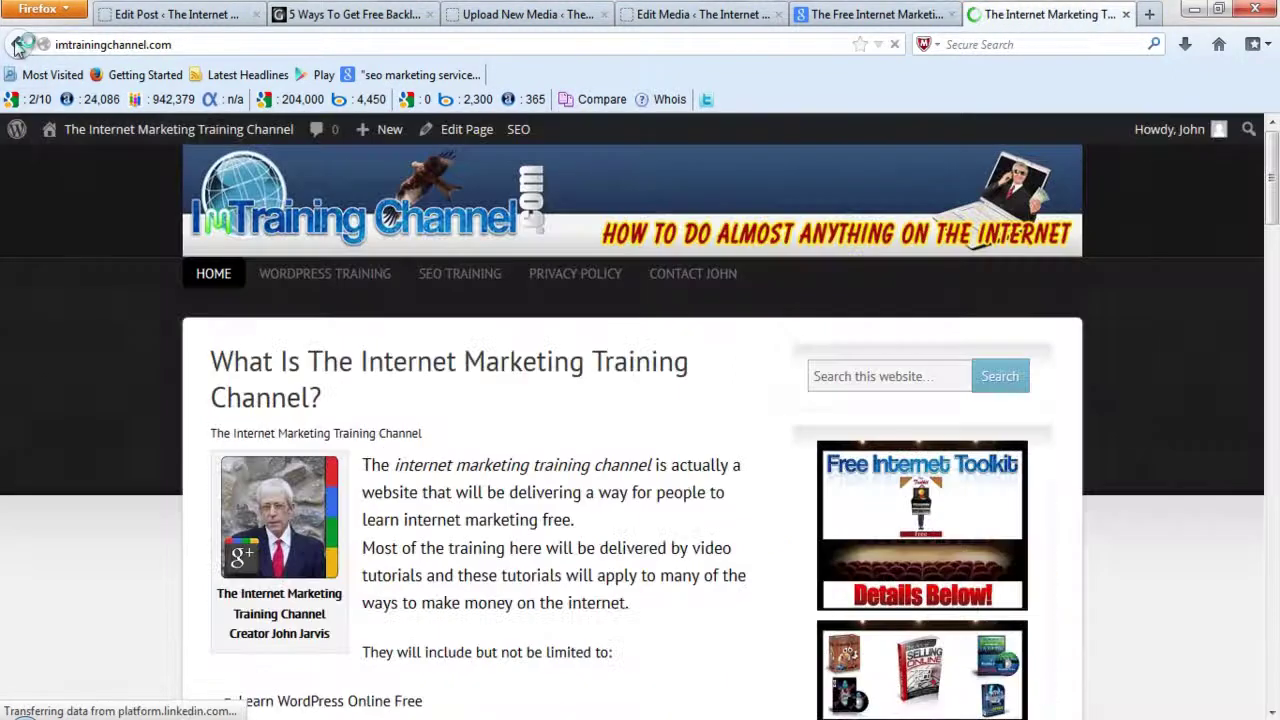
pyautogui.click(18, 46)
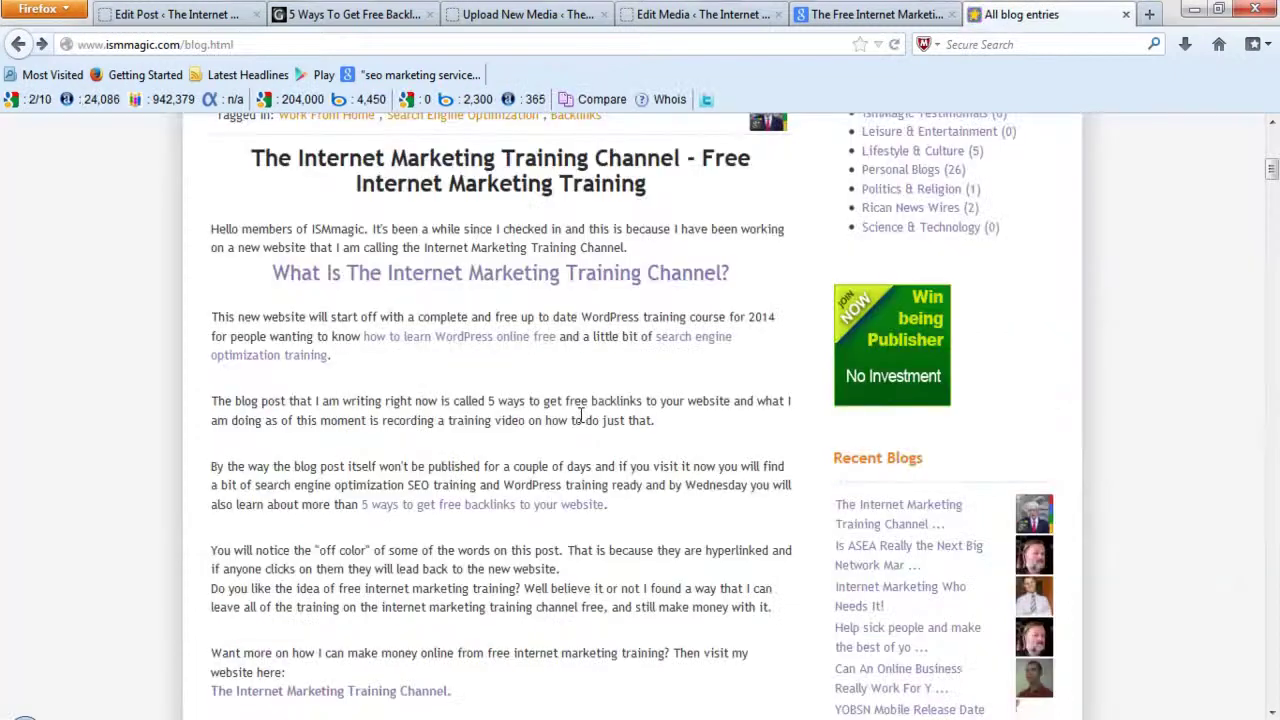
# - Open the WordPress, search engine and backlinks links each in a new tab
pyautogui.rightClick(450, 341)
pyautogui.click(480, 351)
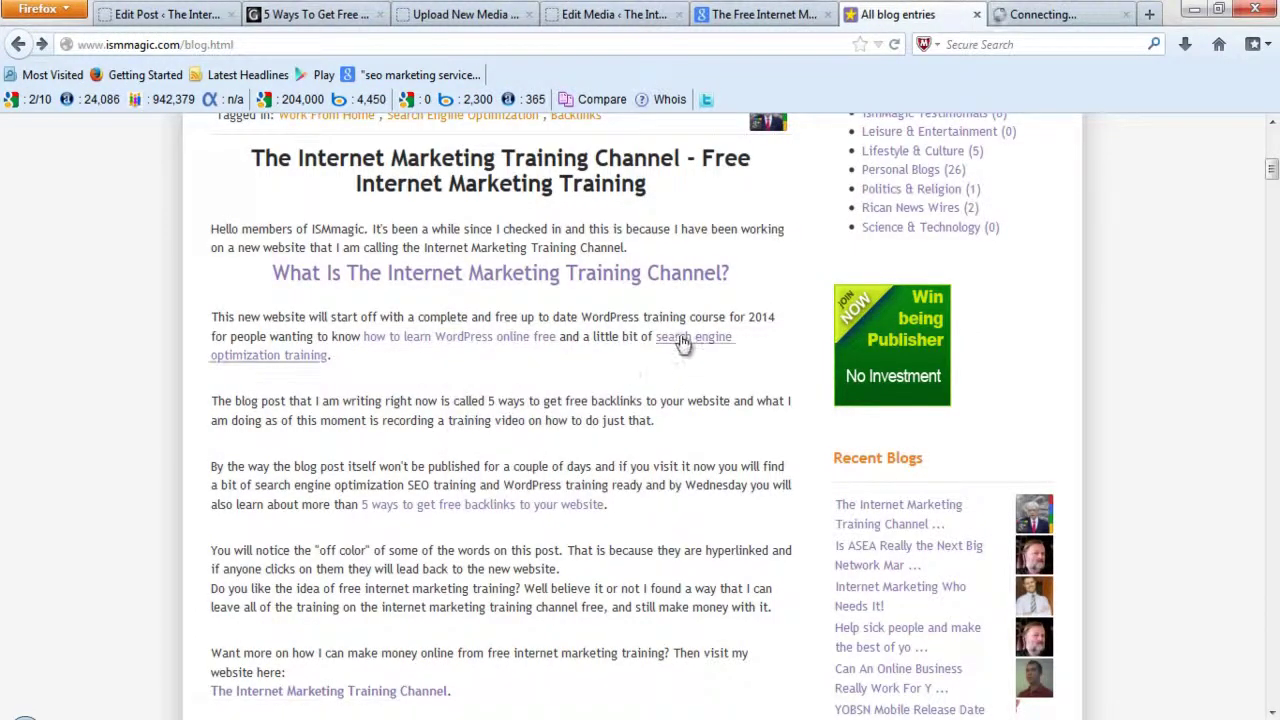
pyautogui.rightClick(680, 342)
pyautogui.click(700, 350)
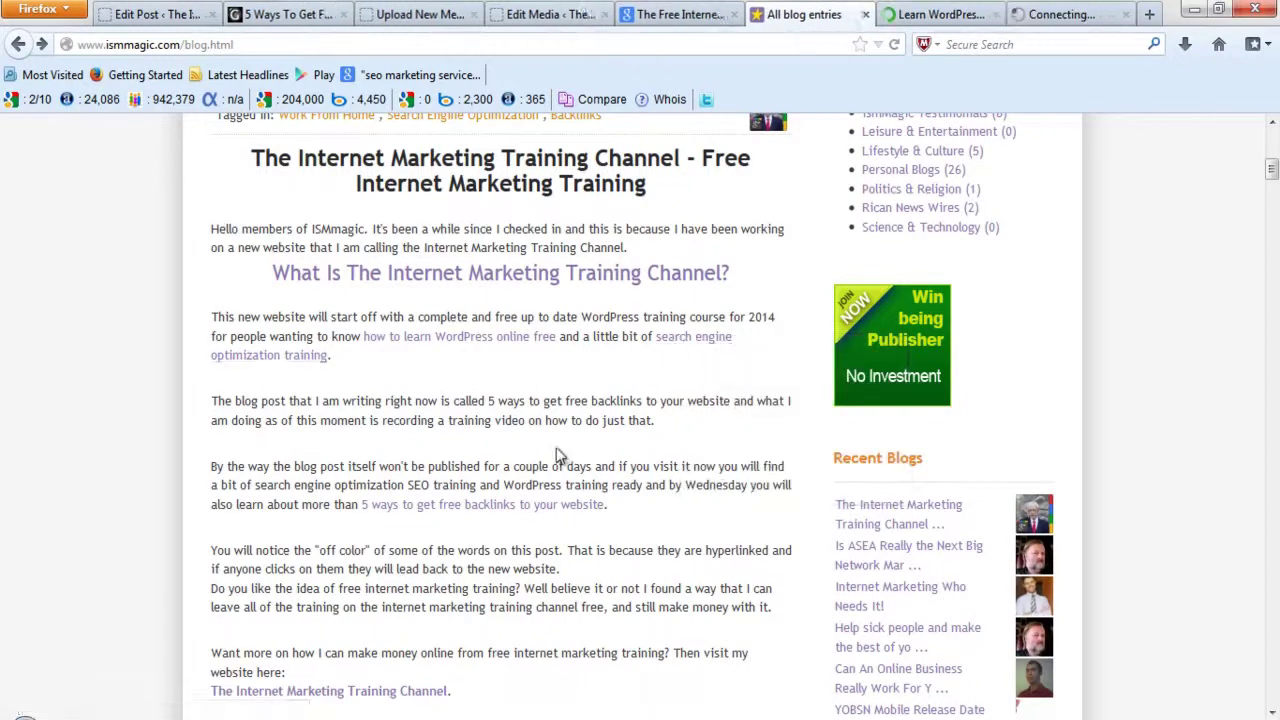
pyautogui.rightClick(477, 508)
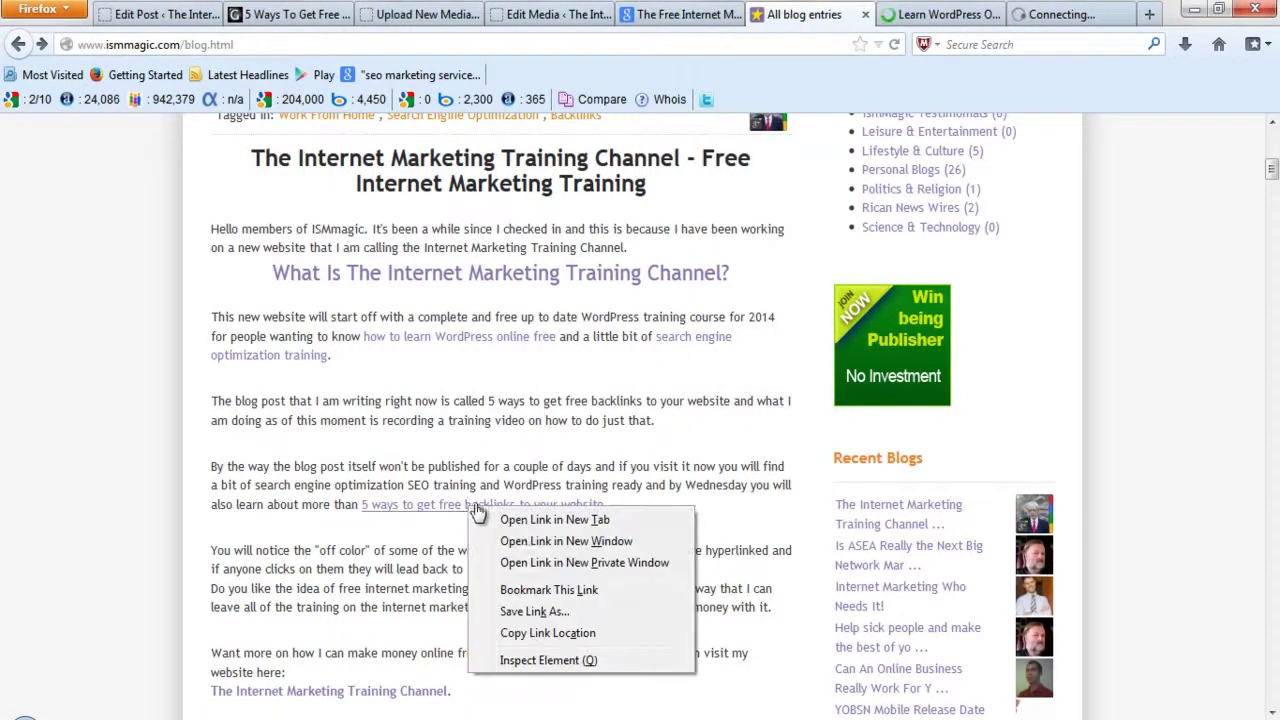
pyautogui.click(525, 521)
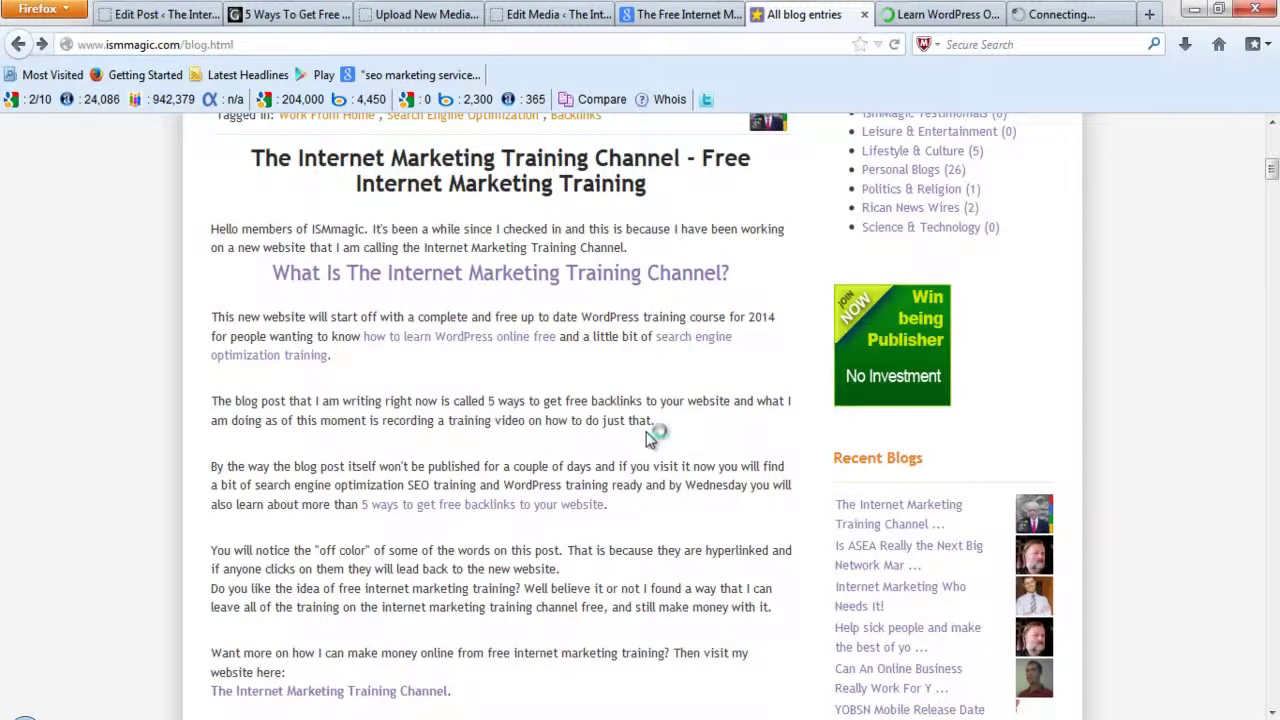
pyautogui.scroll(-5, 646, 440)
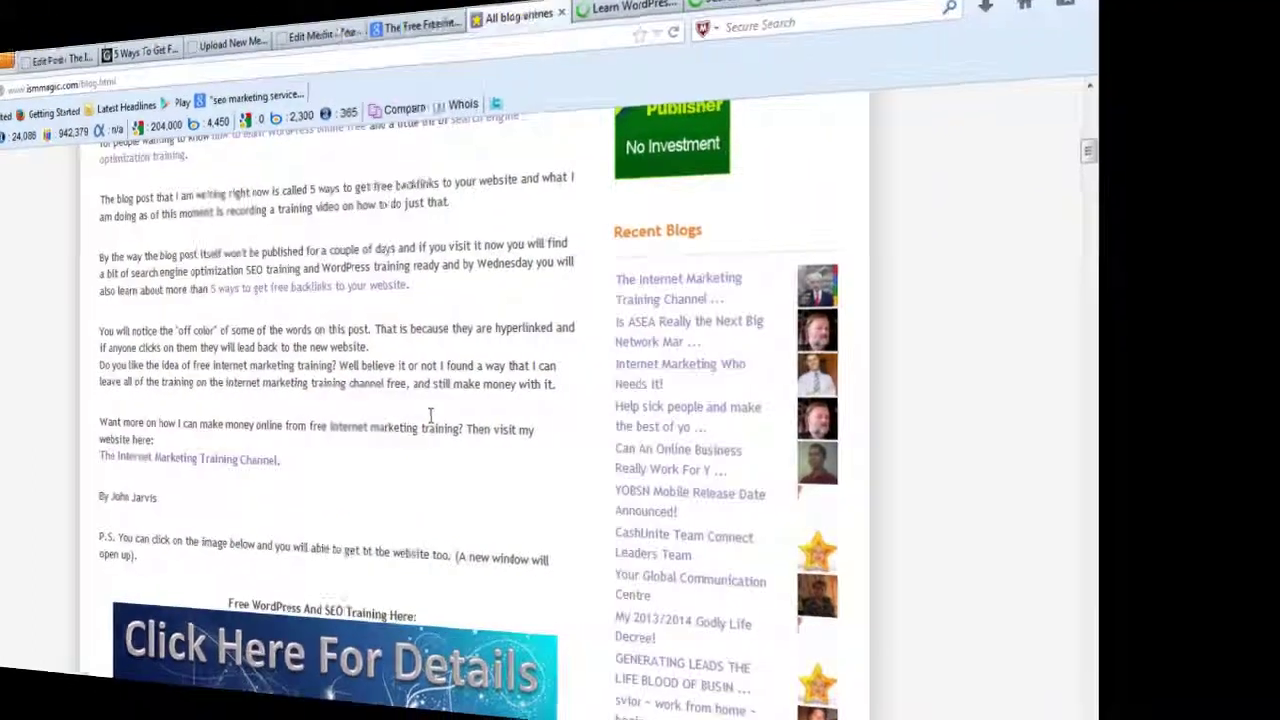